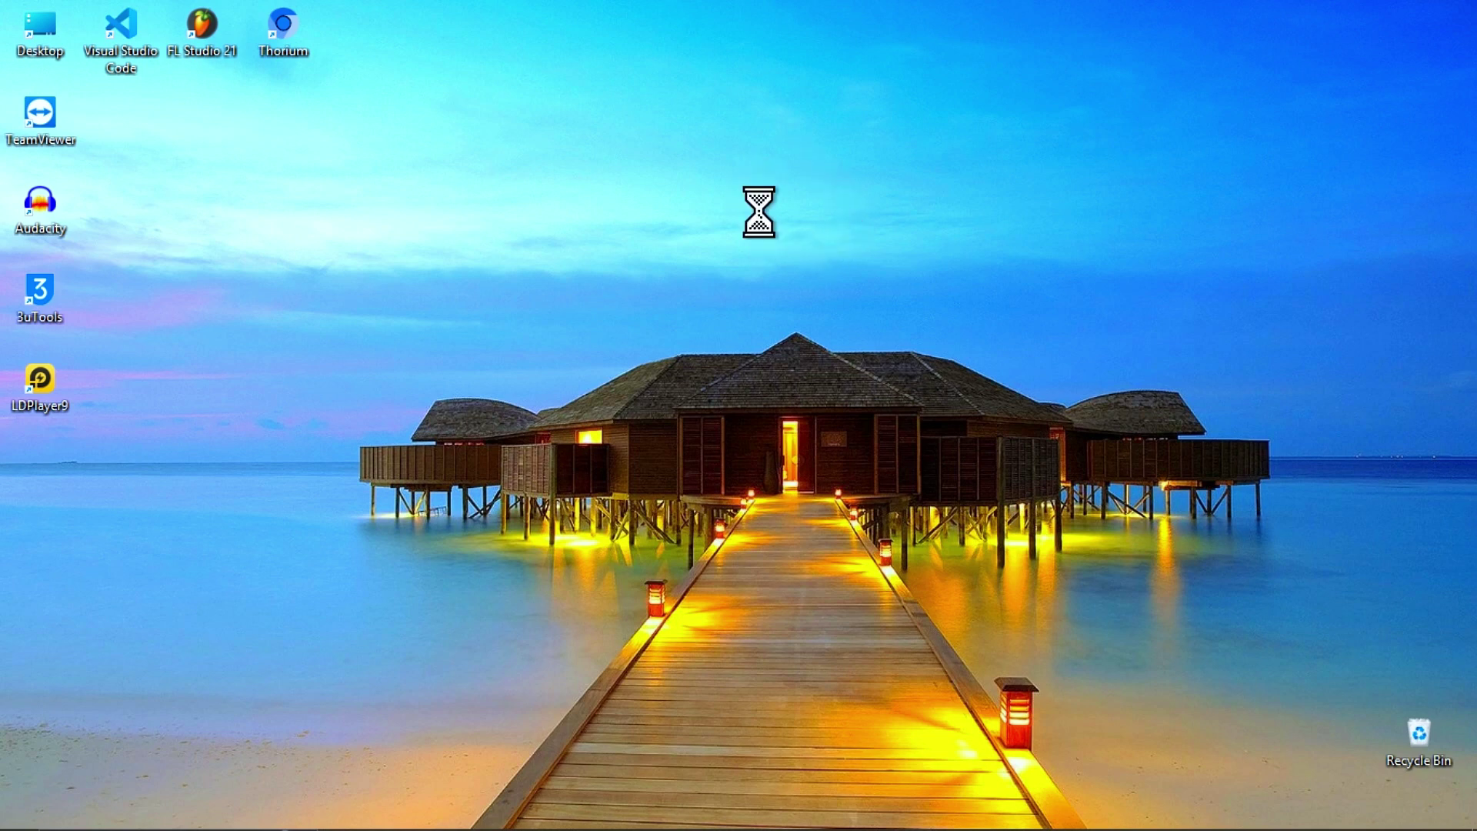
# - Refresh the desktop twice from its right-click menu to see the current menu delay
pyautogui.rightClick(761, 213)
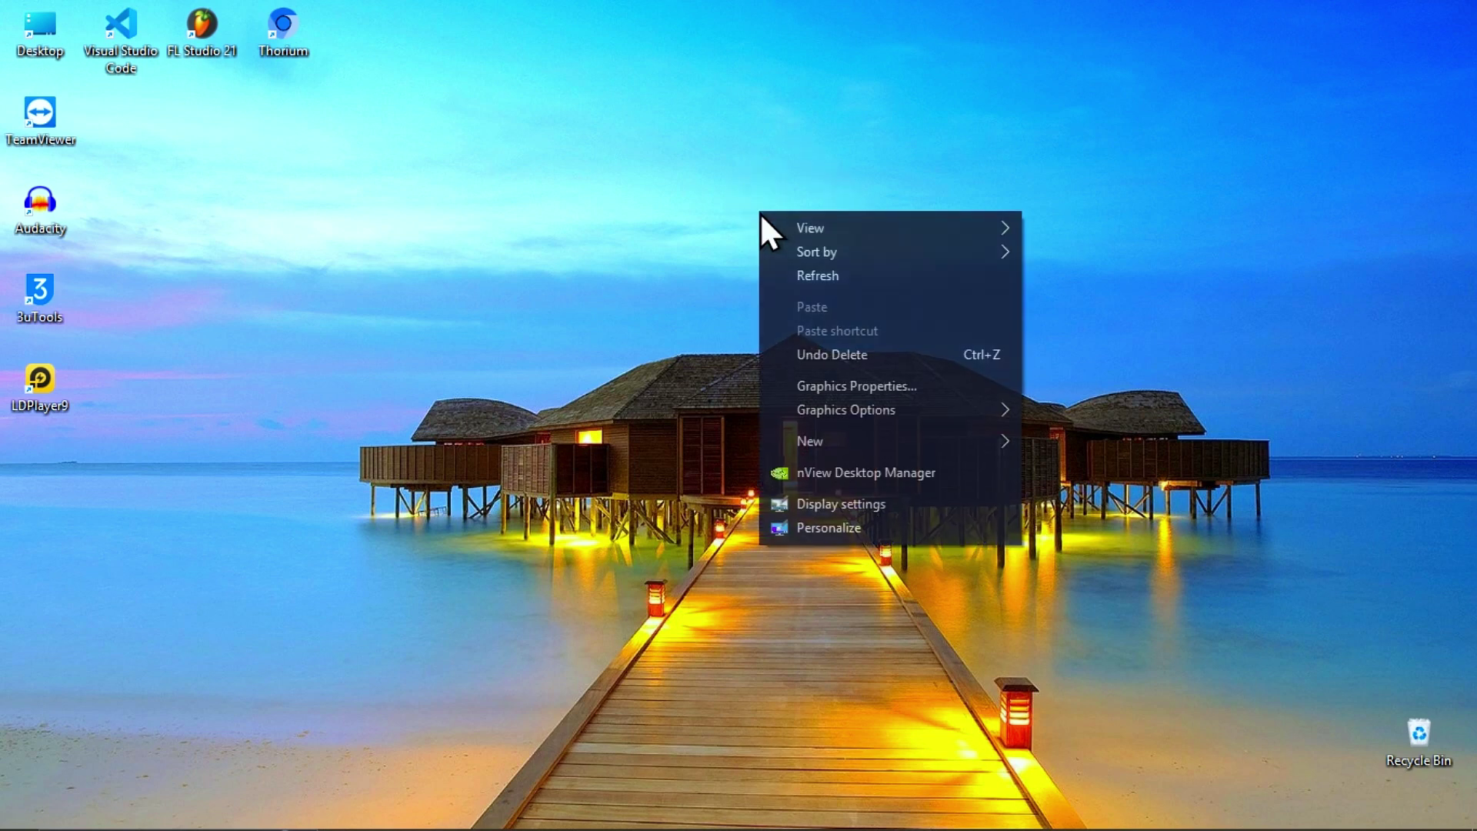
pyautogui.click(814, 277)
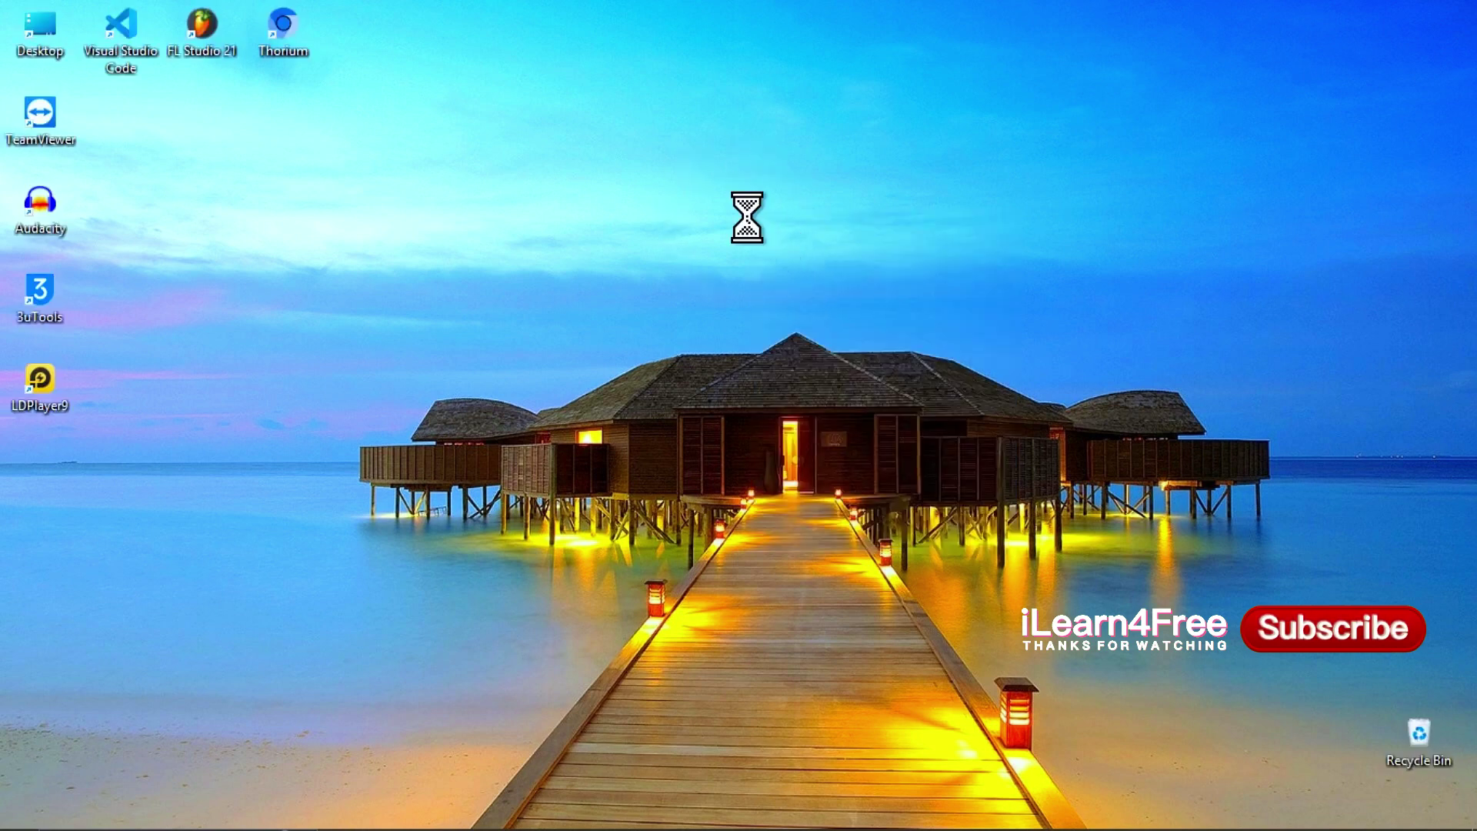
pyautogui.rightClick(747, 219)
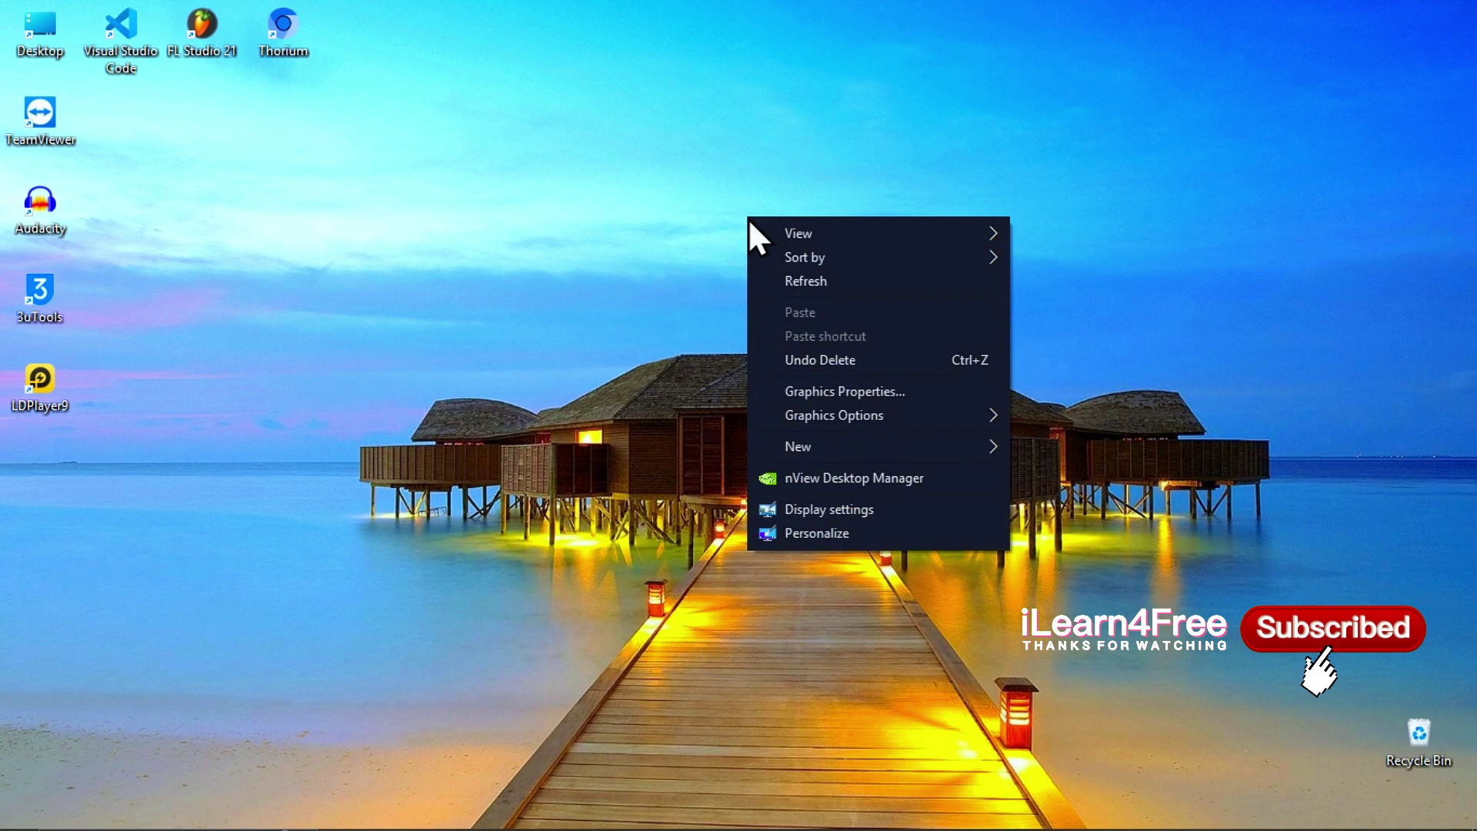
pyautogui.click(796, 281)
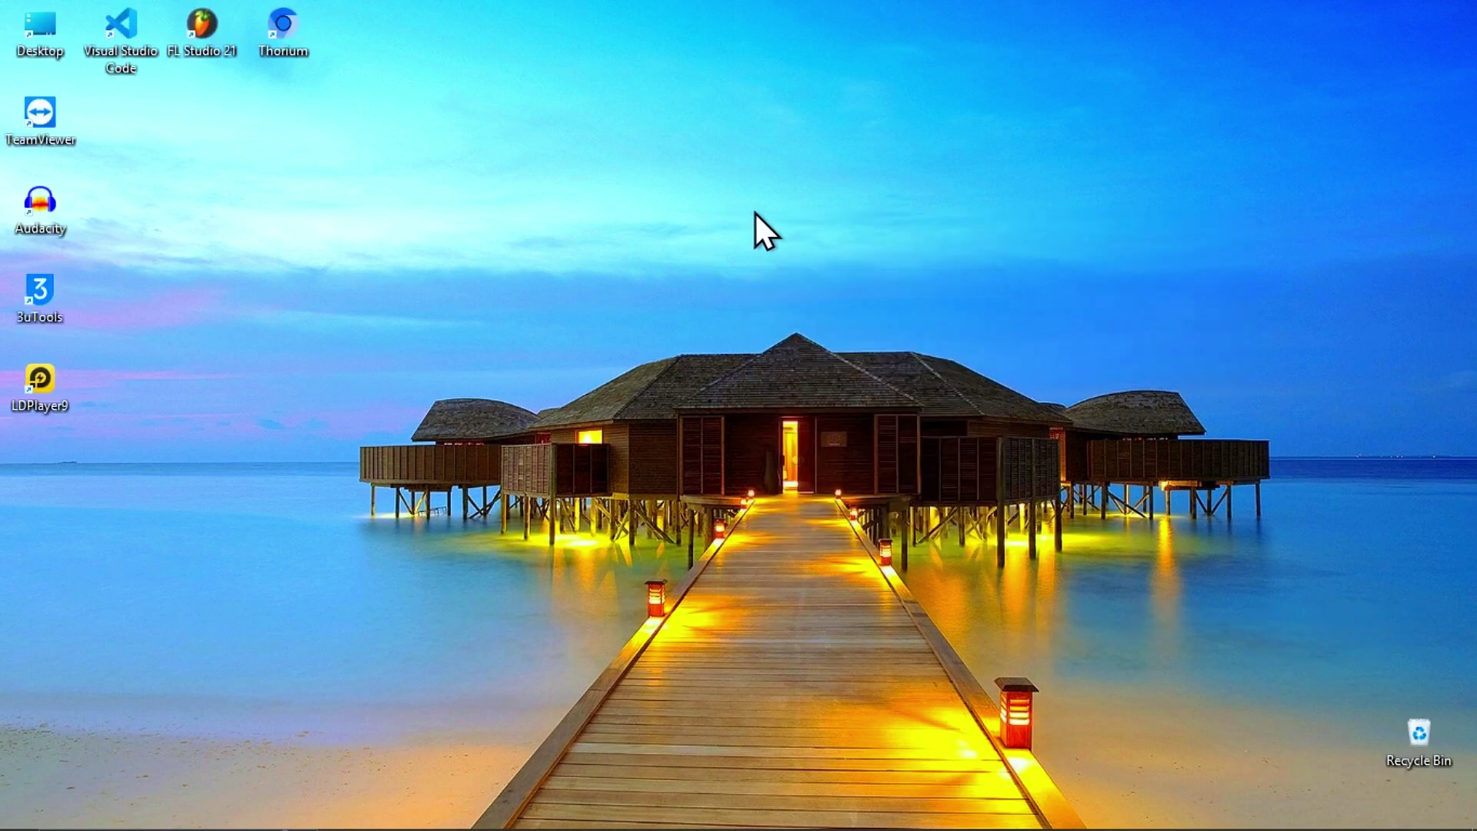
# - Search Windows for 'regis' and launch Registry Editor from the results
pyautogui.moveTo(67, 821)
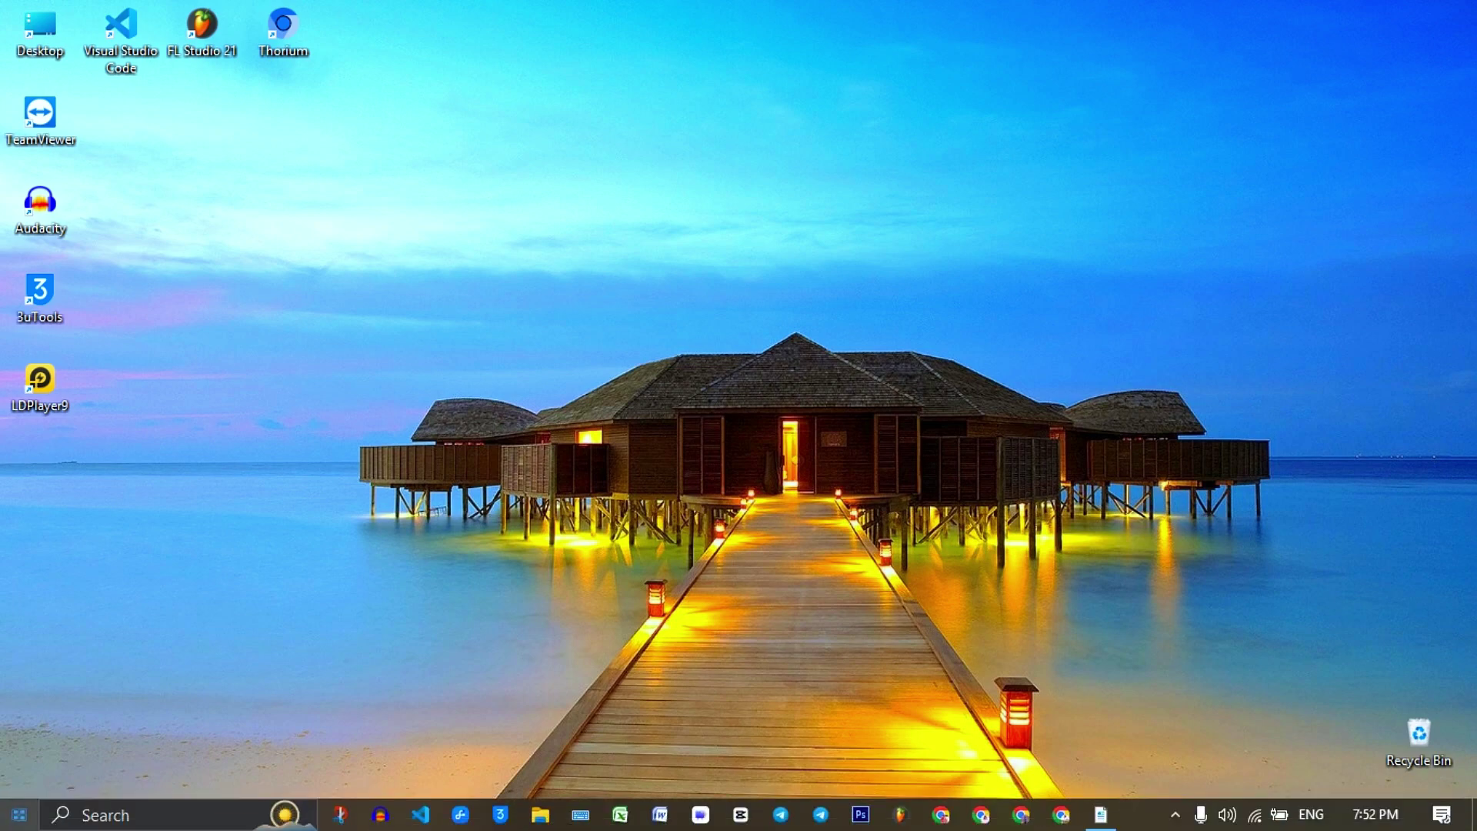
pyautogui.click(128, 812)
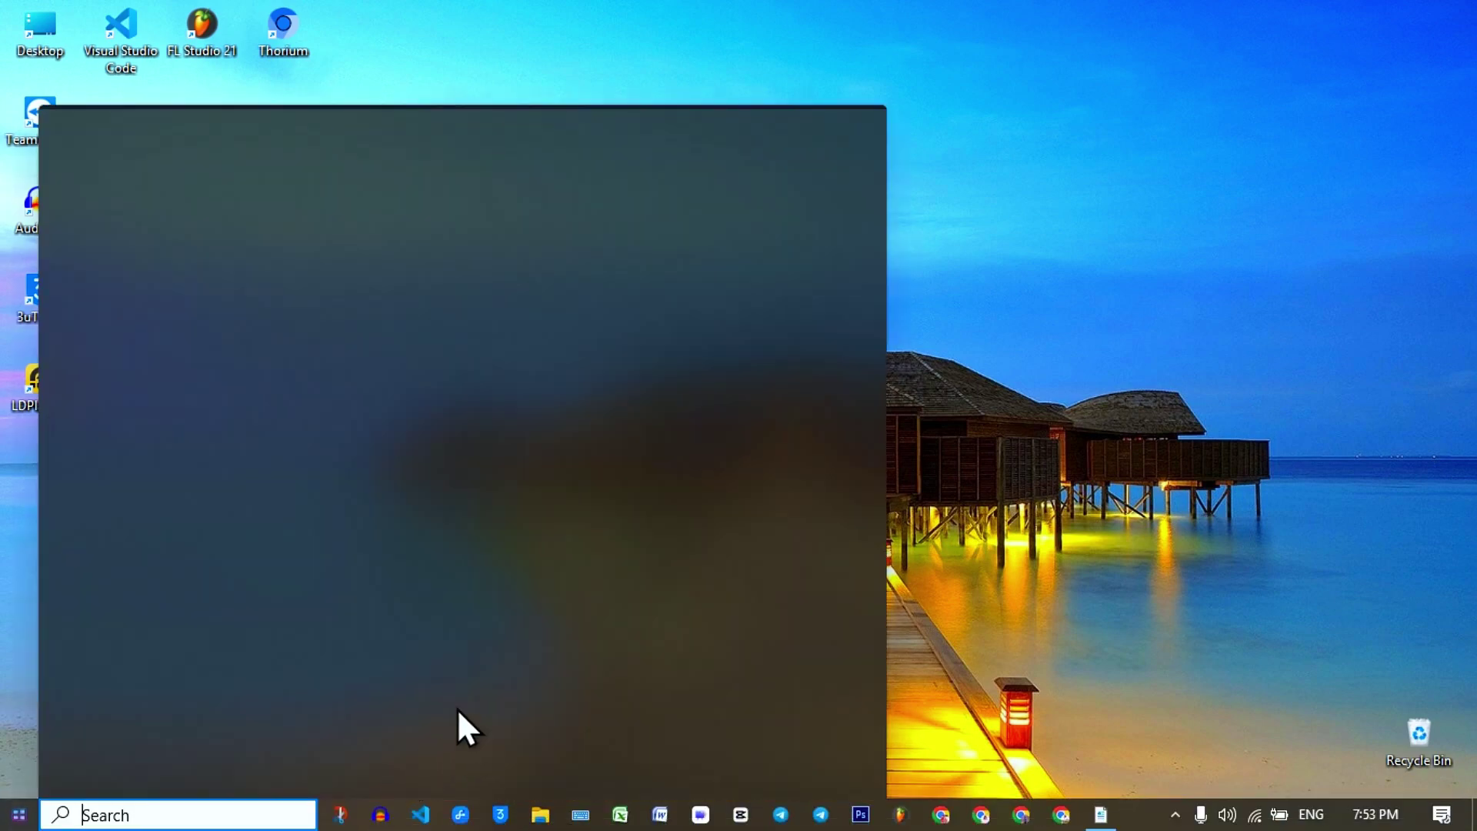
pyautogui.write('regis')
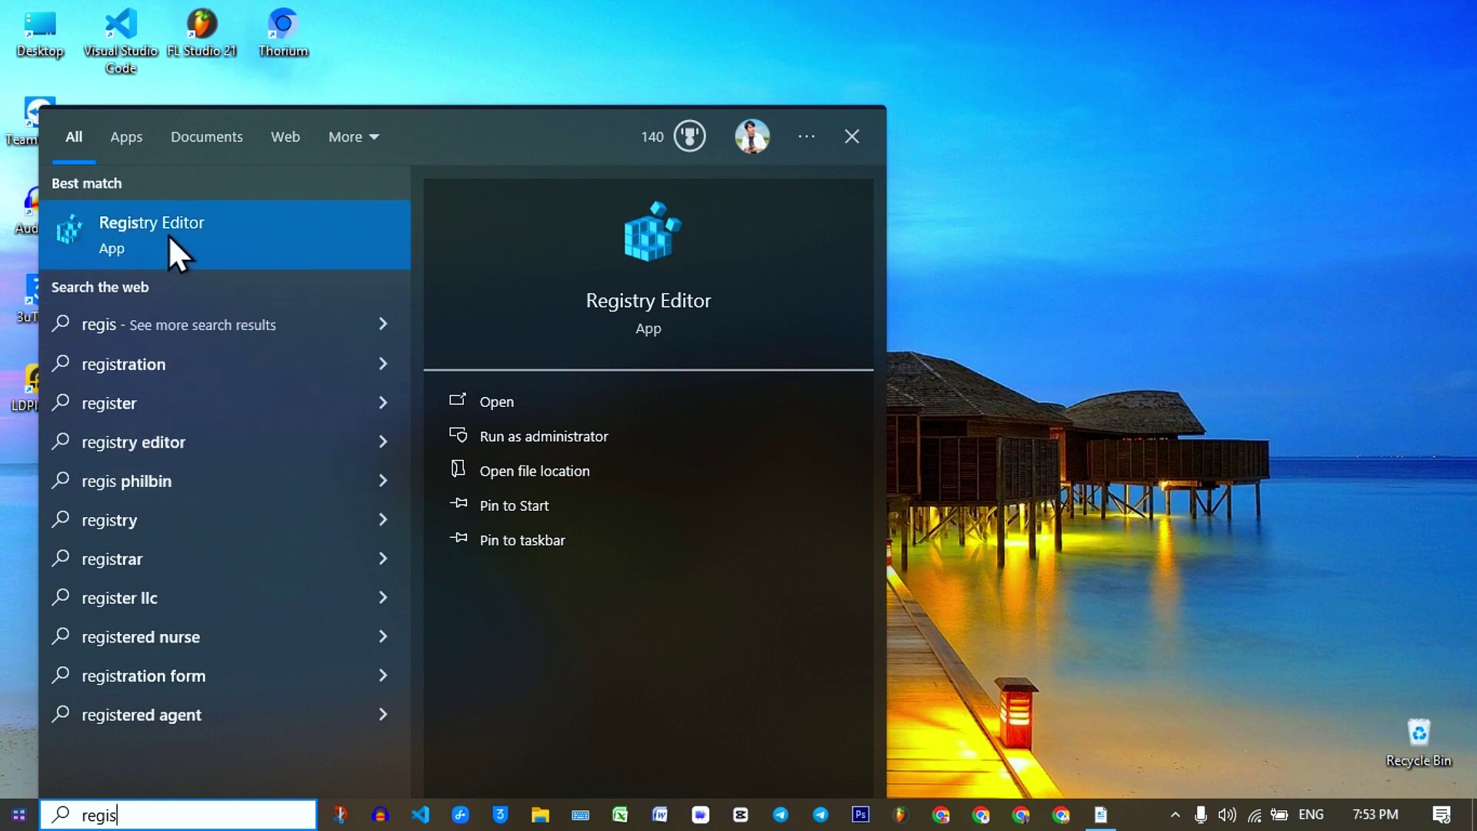
pyautogui.click(170, 236)
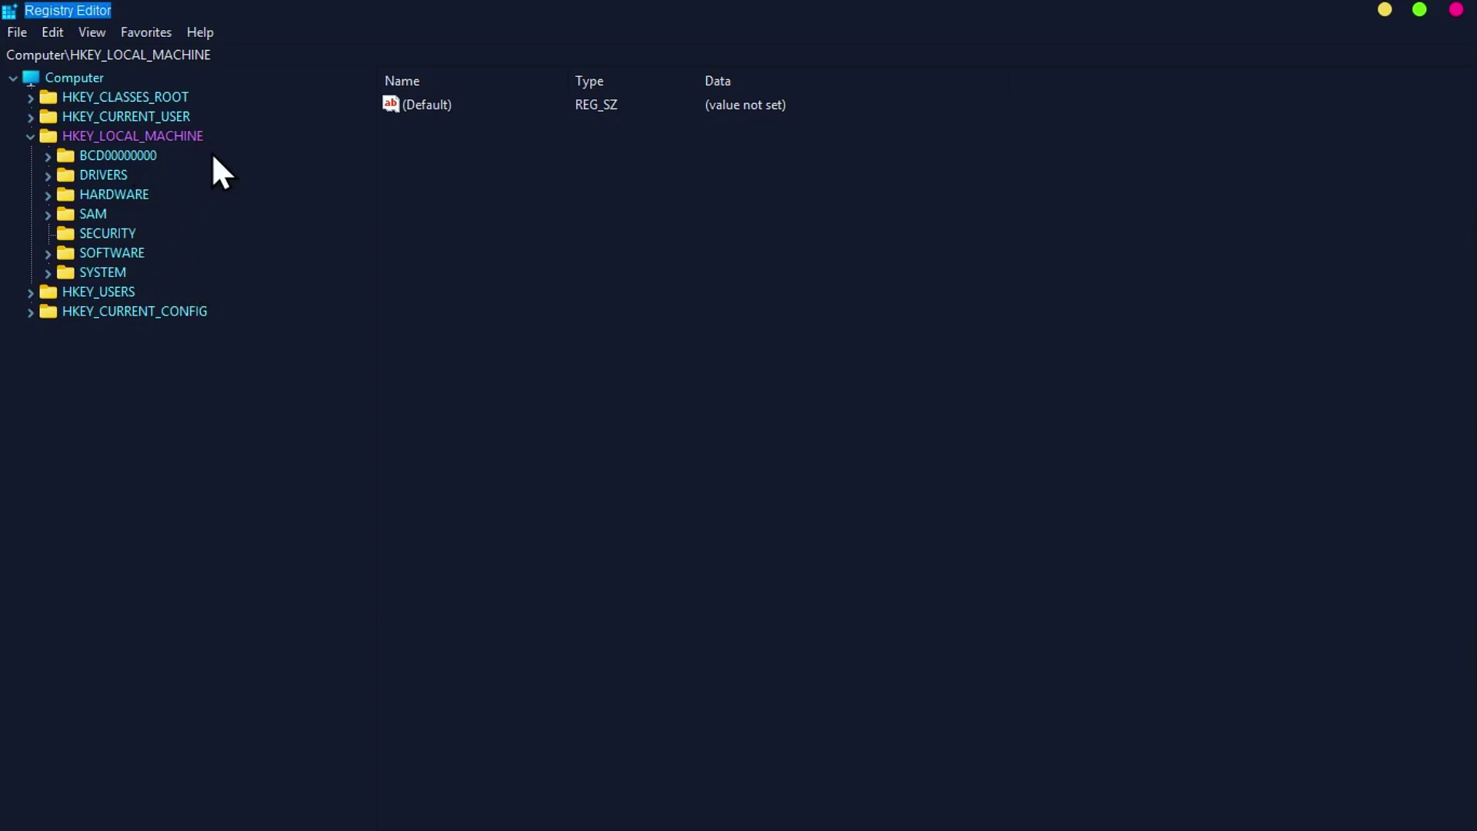
# - Collapse HKEY_LOCAL_MACHINE and expand the HKEY_CLASSES_ROOT hive
pyautogui.click(31, 138)
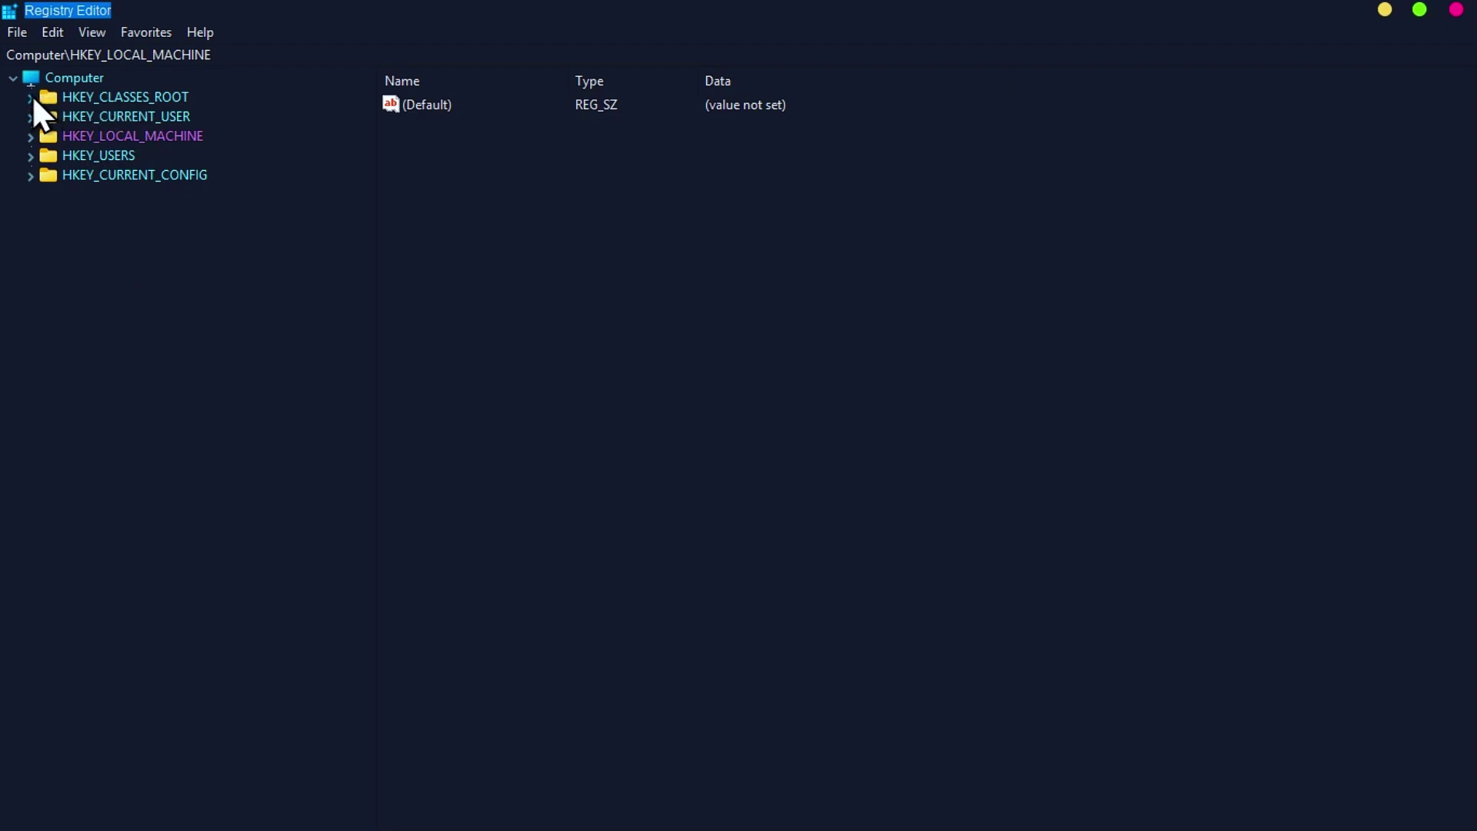
pyautogui.click(74, 95)
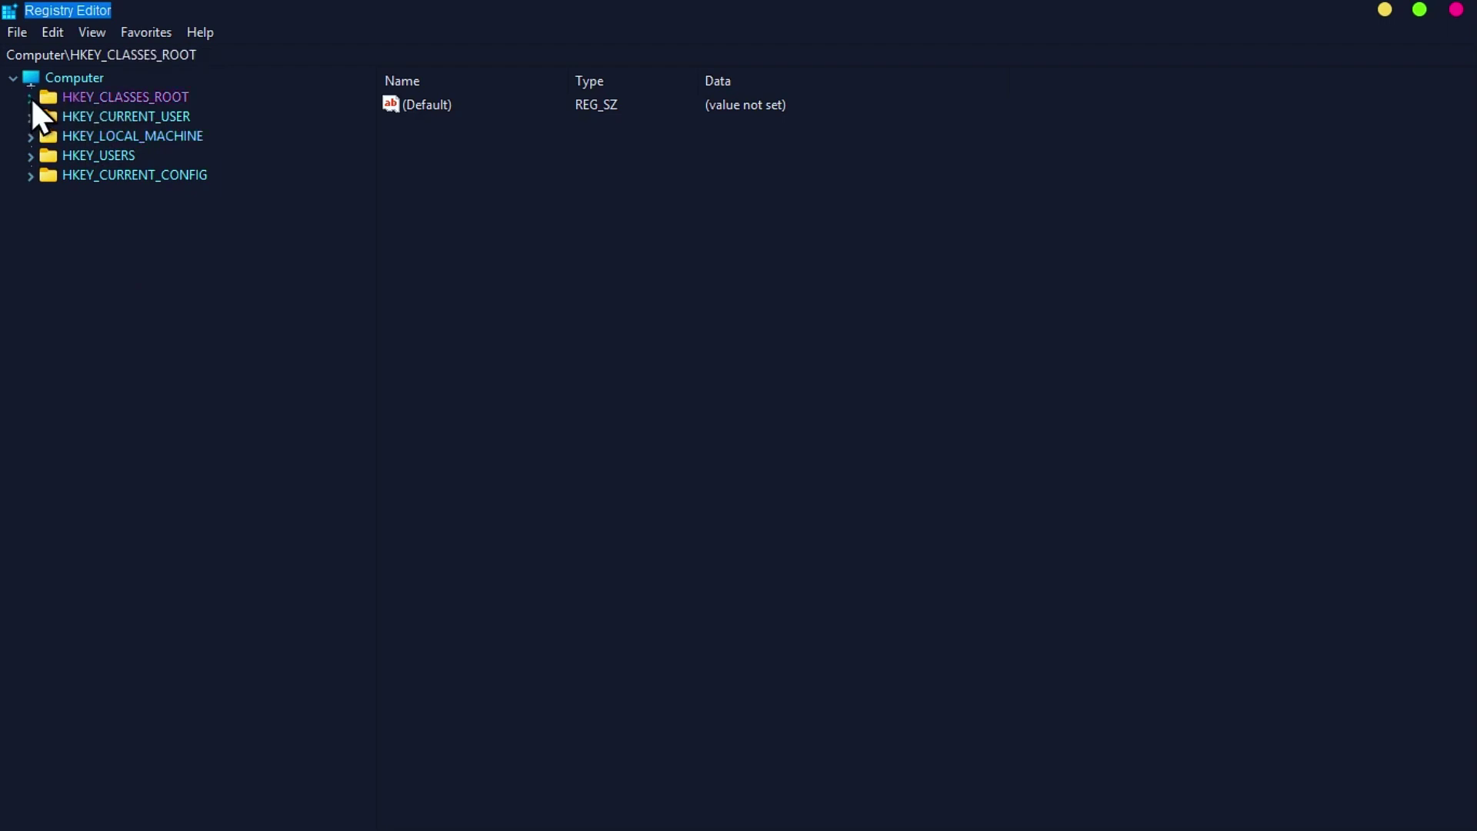
pyautogui.click(31, 99)
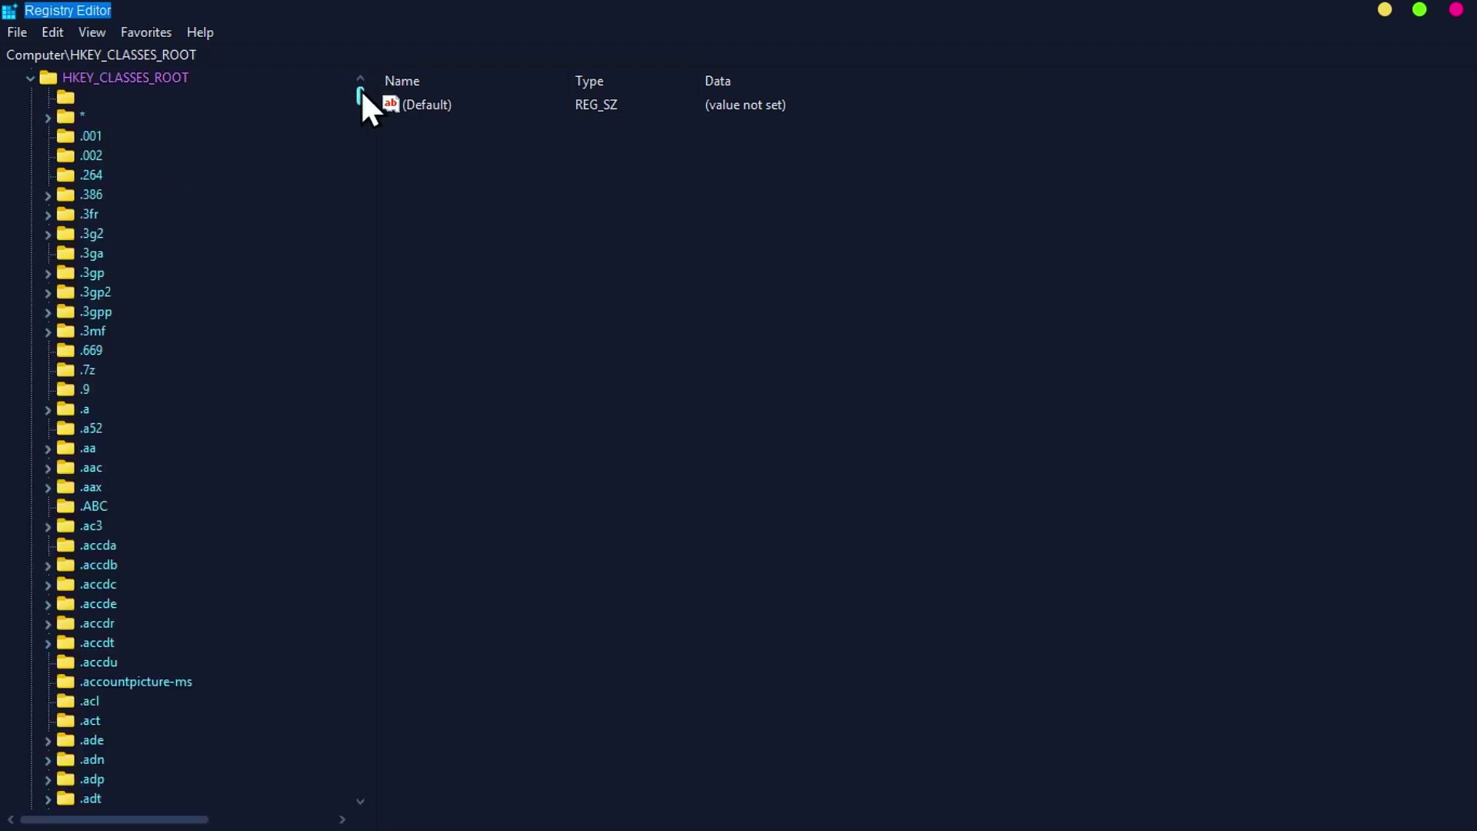
# - Scroll down to the Directory key, select it and expand it to reveal its subkeys
pyautogui.moveTo(361, 89); pyautogui.dragTo(363, 263)
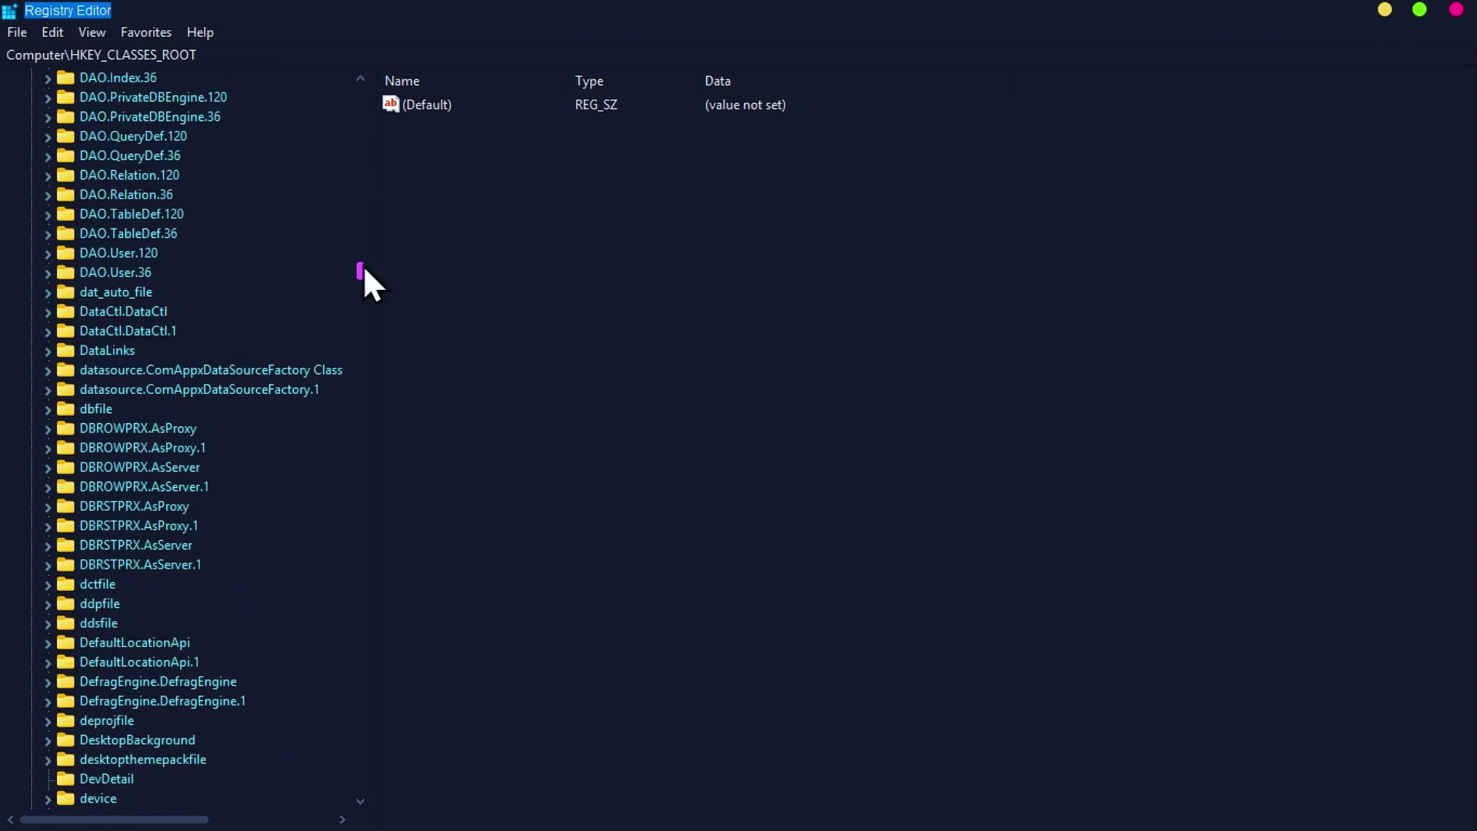
pyautogui.scroll(-11, 249, 338)
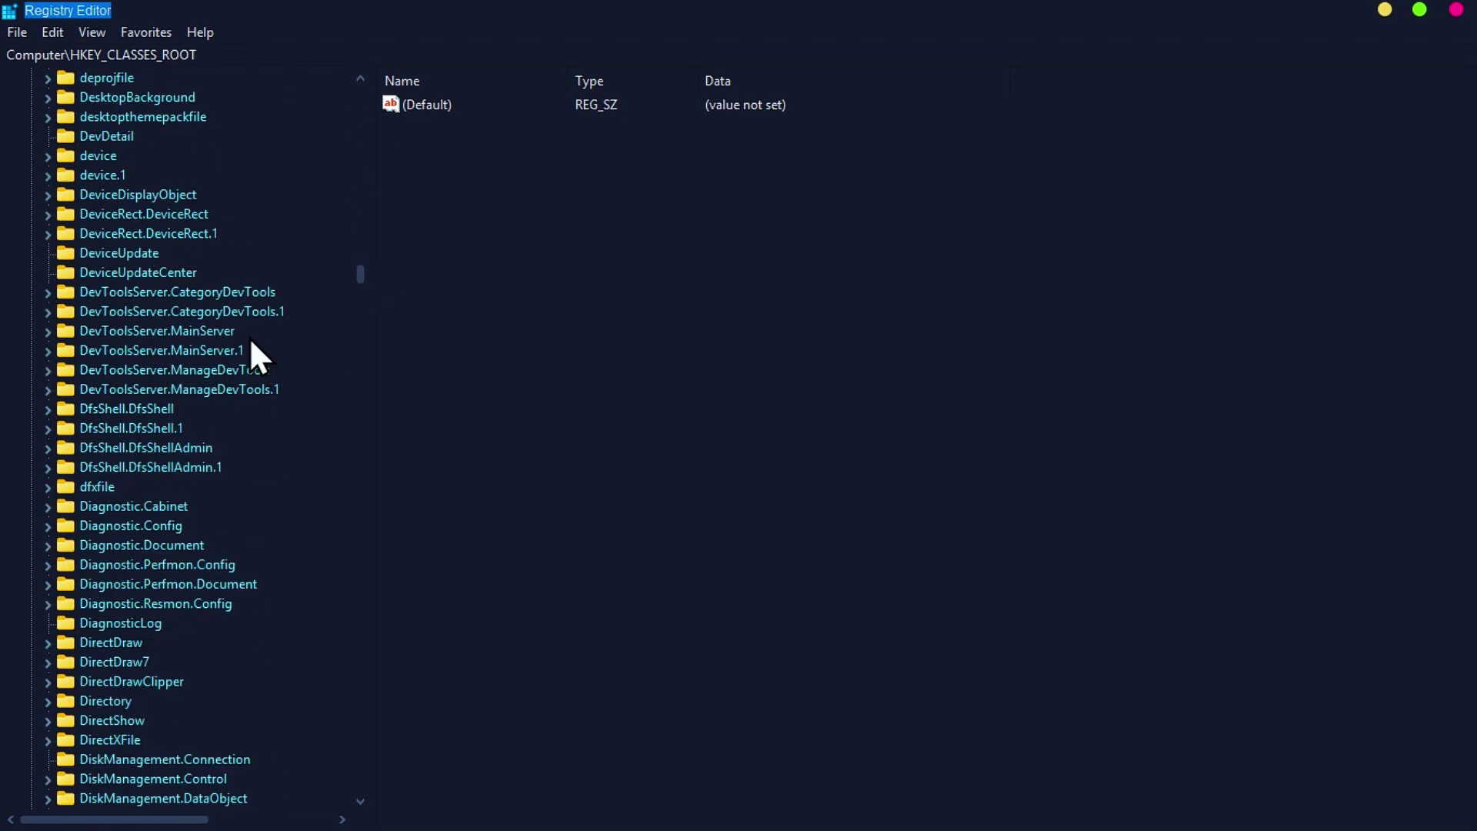
pyautogui.scroll(-3, 250, 341)
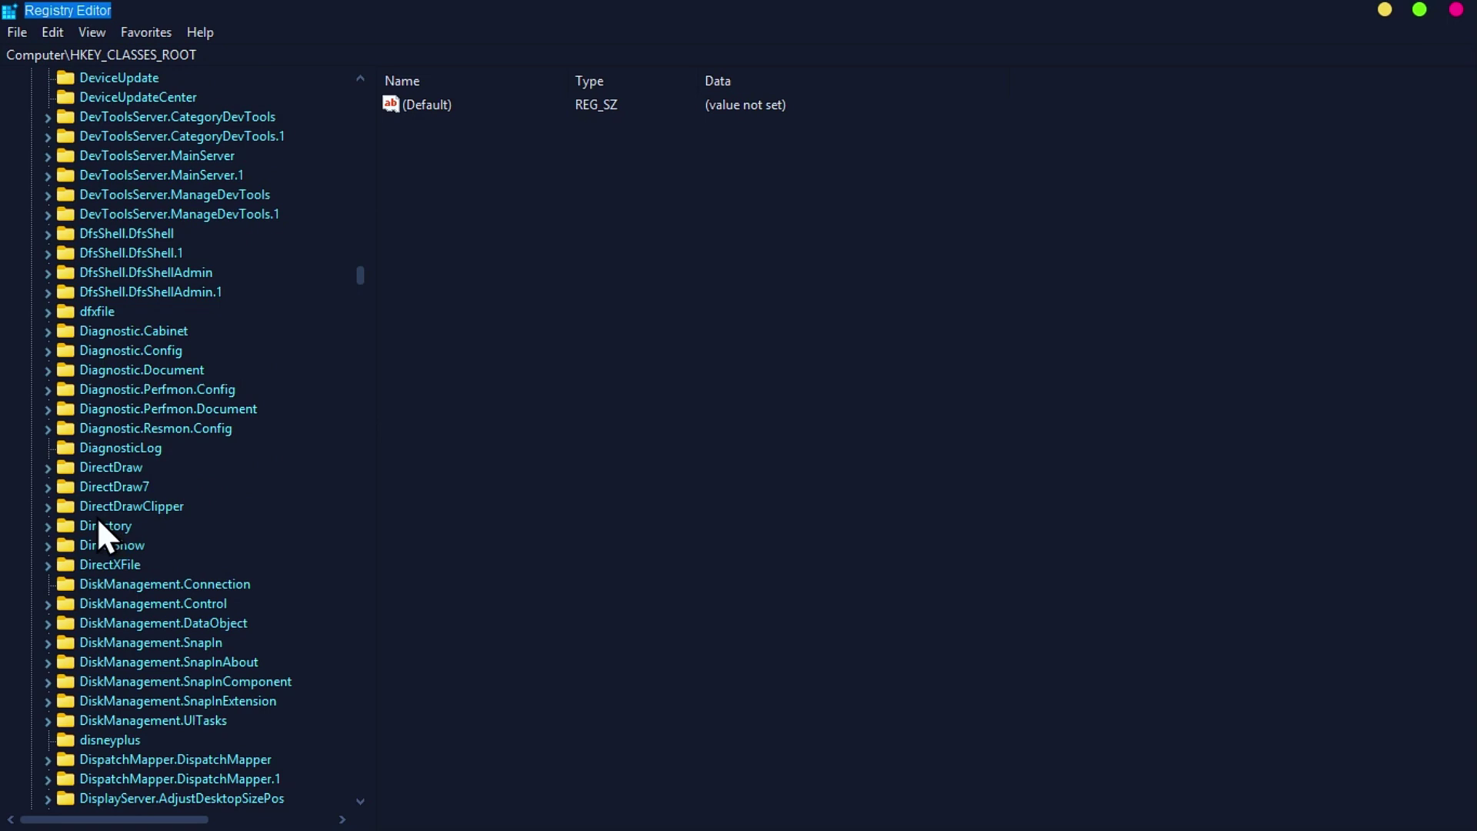
pyautogui.click(106, 527)
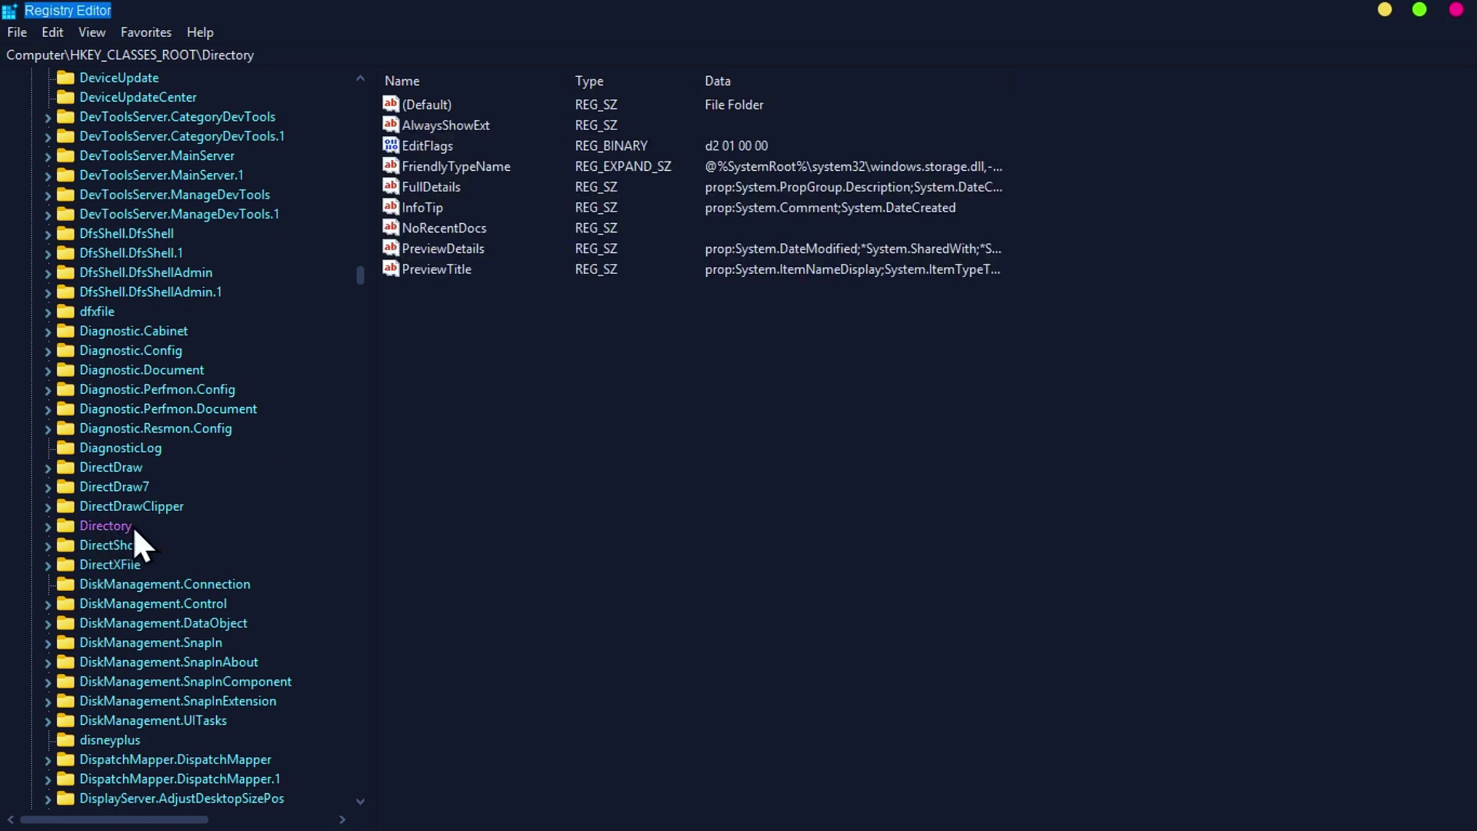
pyautogui.scroll(-5, 149, 412)
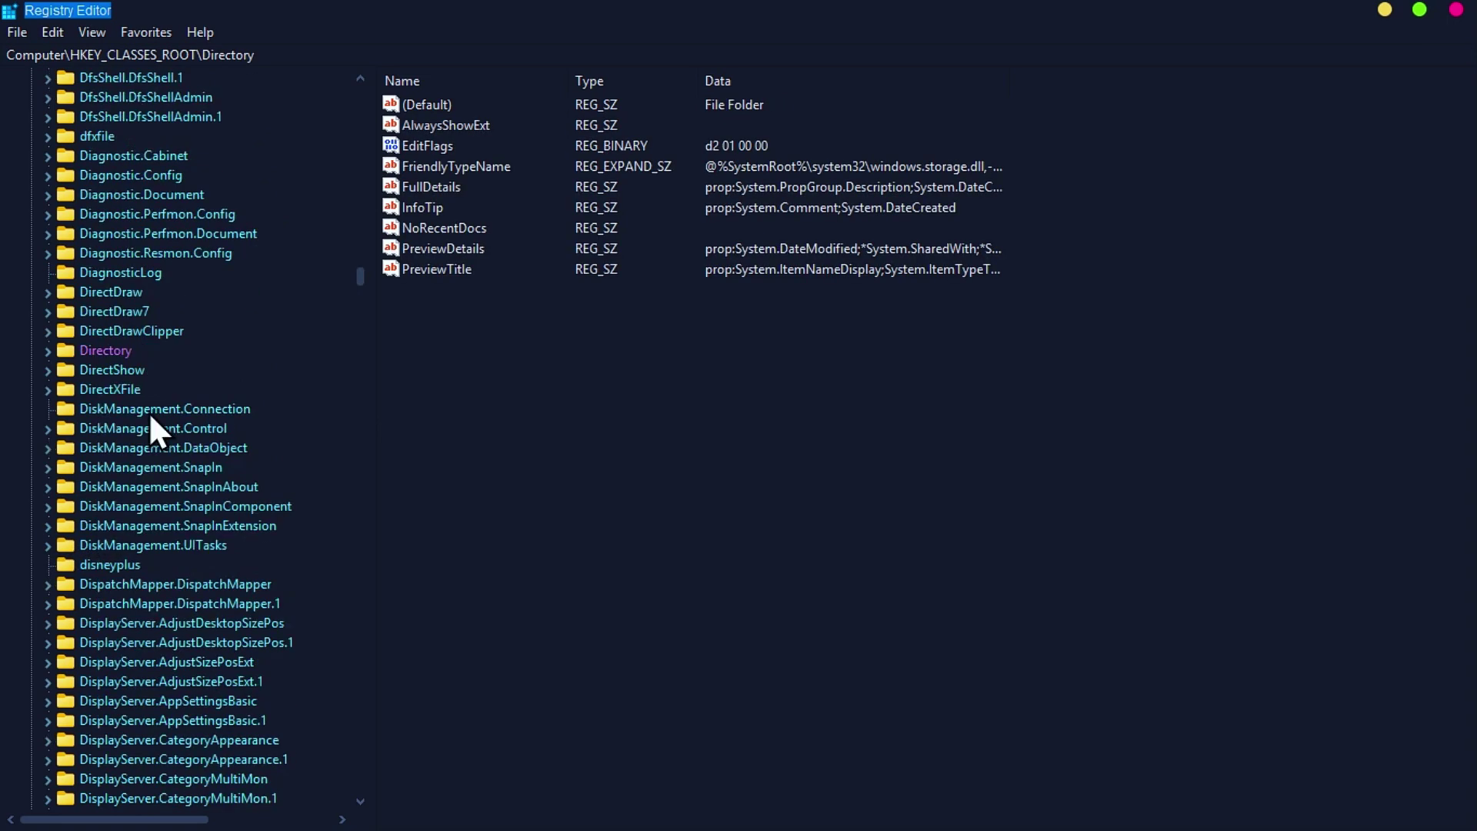
pyautogui.scroll(1, 139, 337)
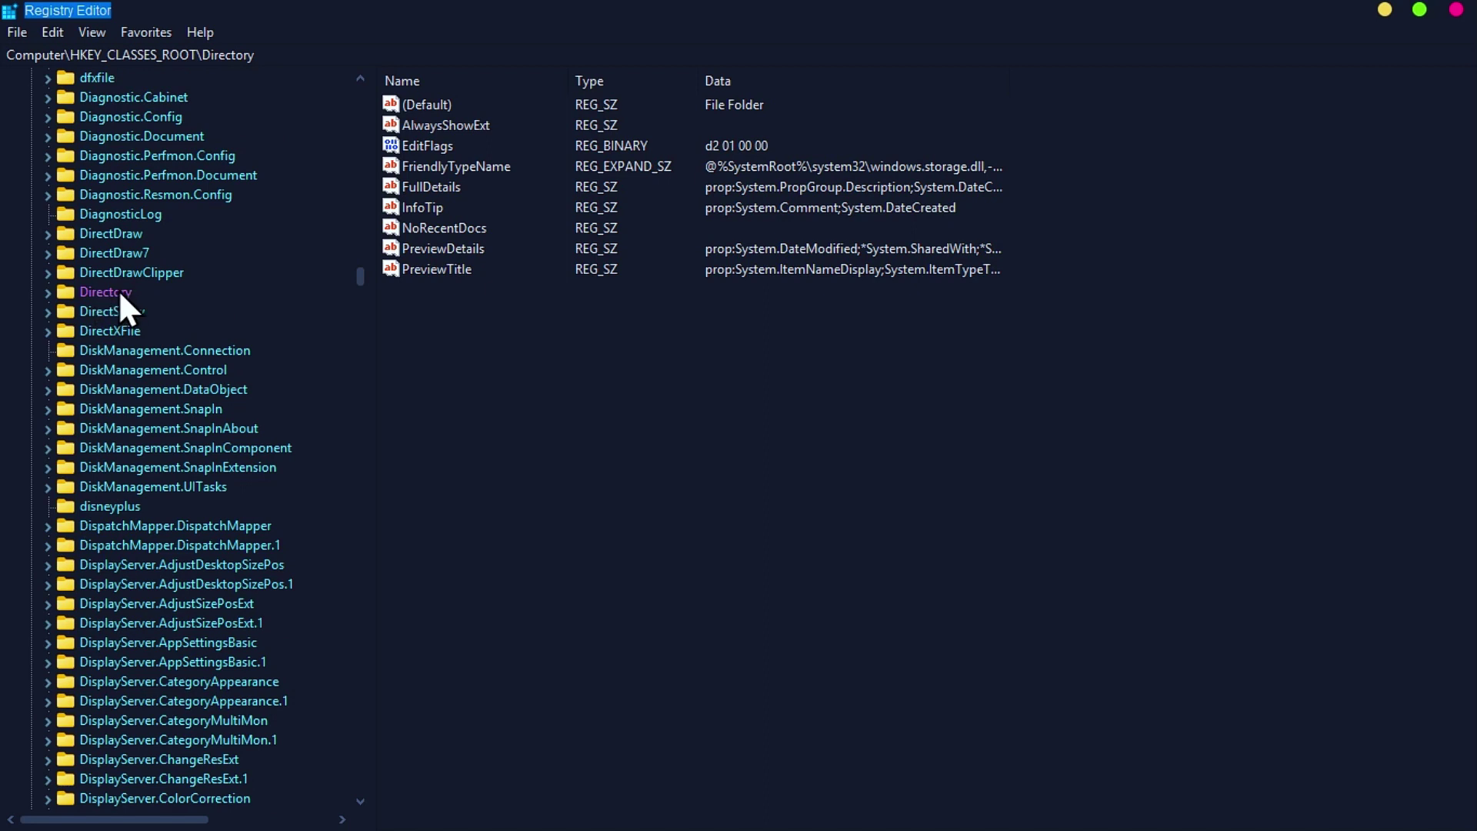
pyautogui.click(47, 292)
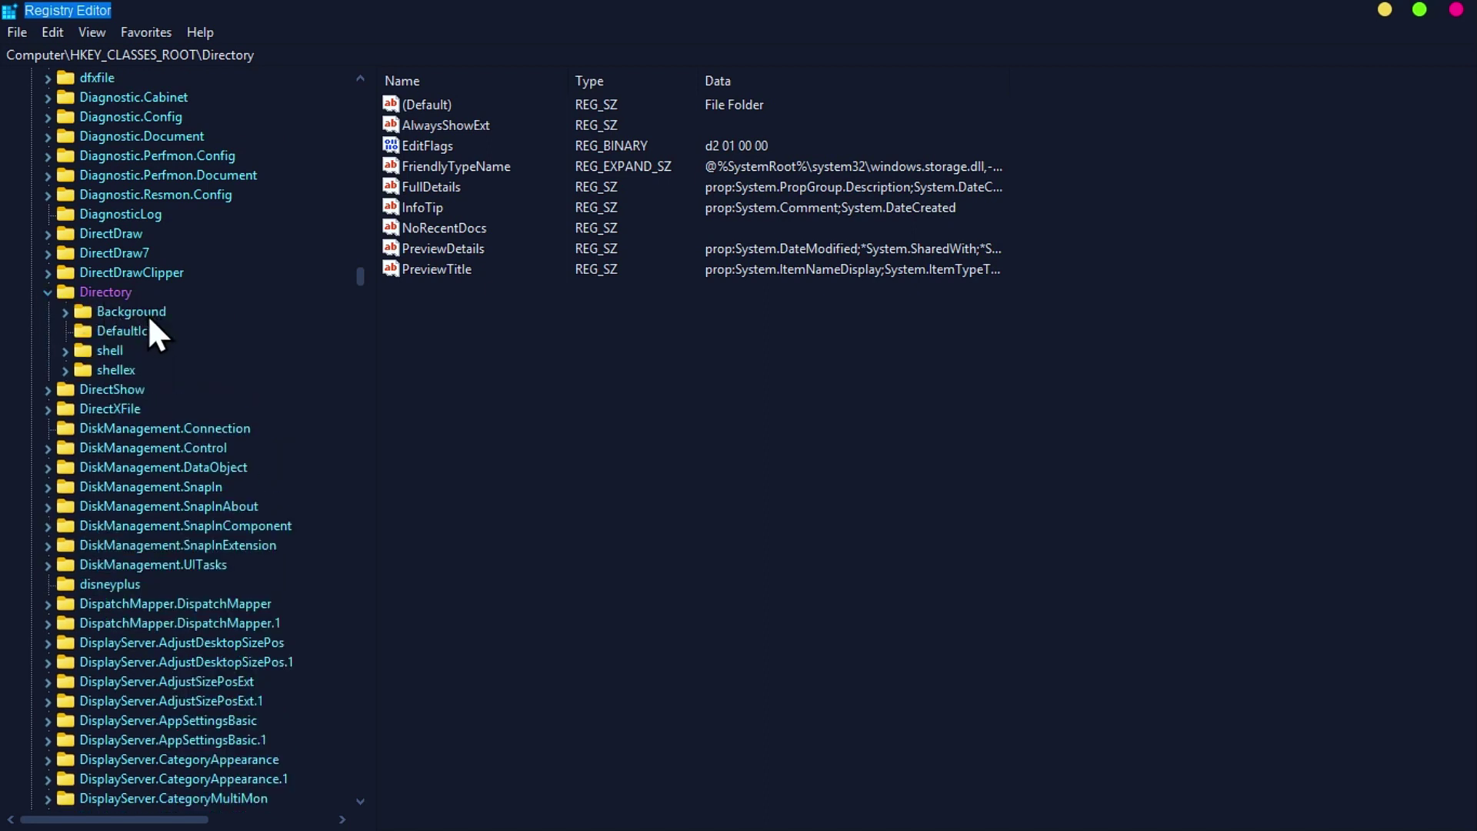
# - Expand Background, then shellex, then ContextMenuHandlers to list handlers like FileSyncEx, igfxcui and New
pyautogui.click(142, 313)
pyautogui.click(68, 312)
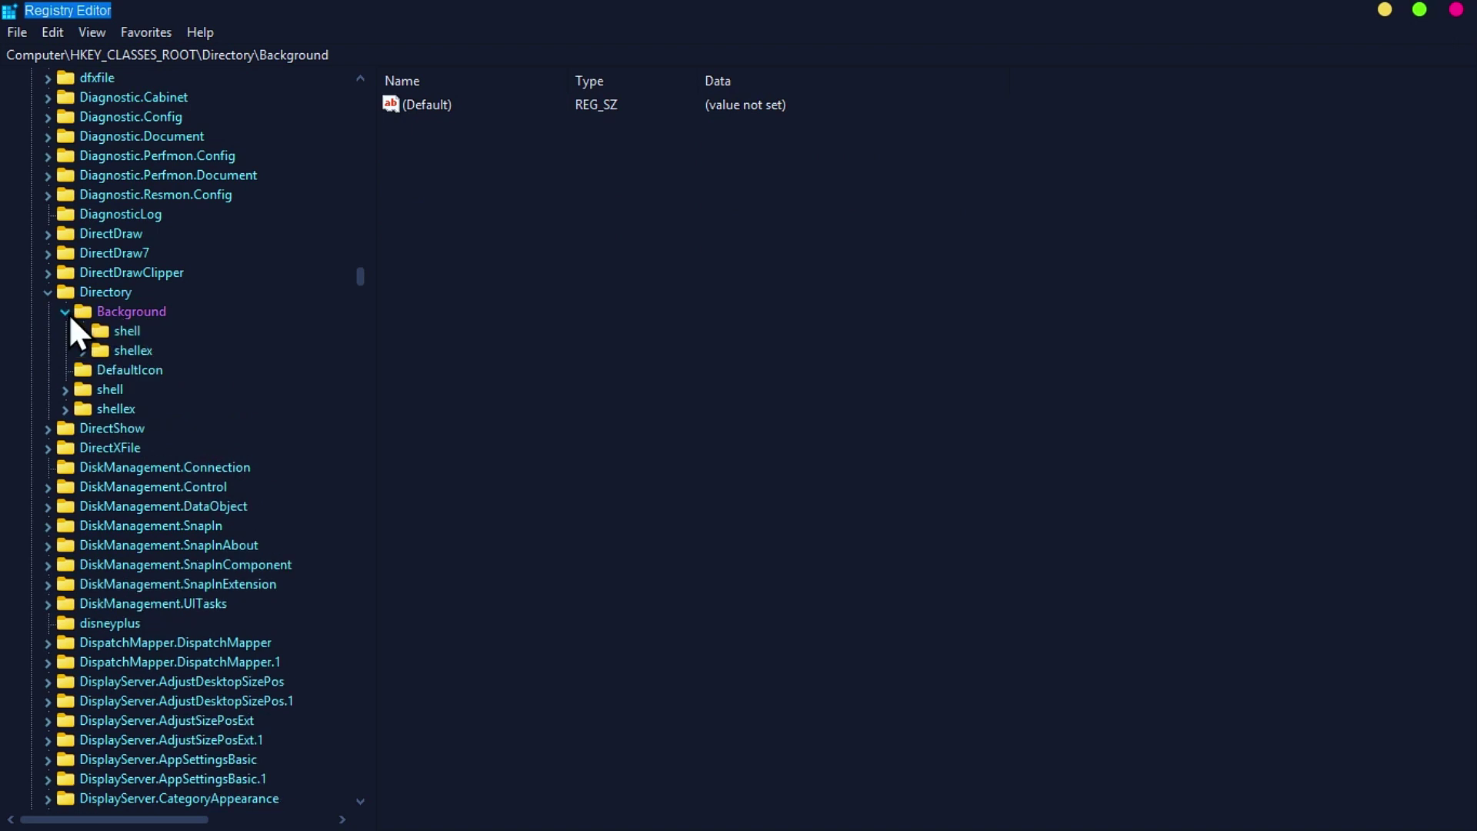
pyautogui.click(146, 352)
pyautogui.click(84, 350)
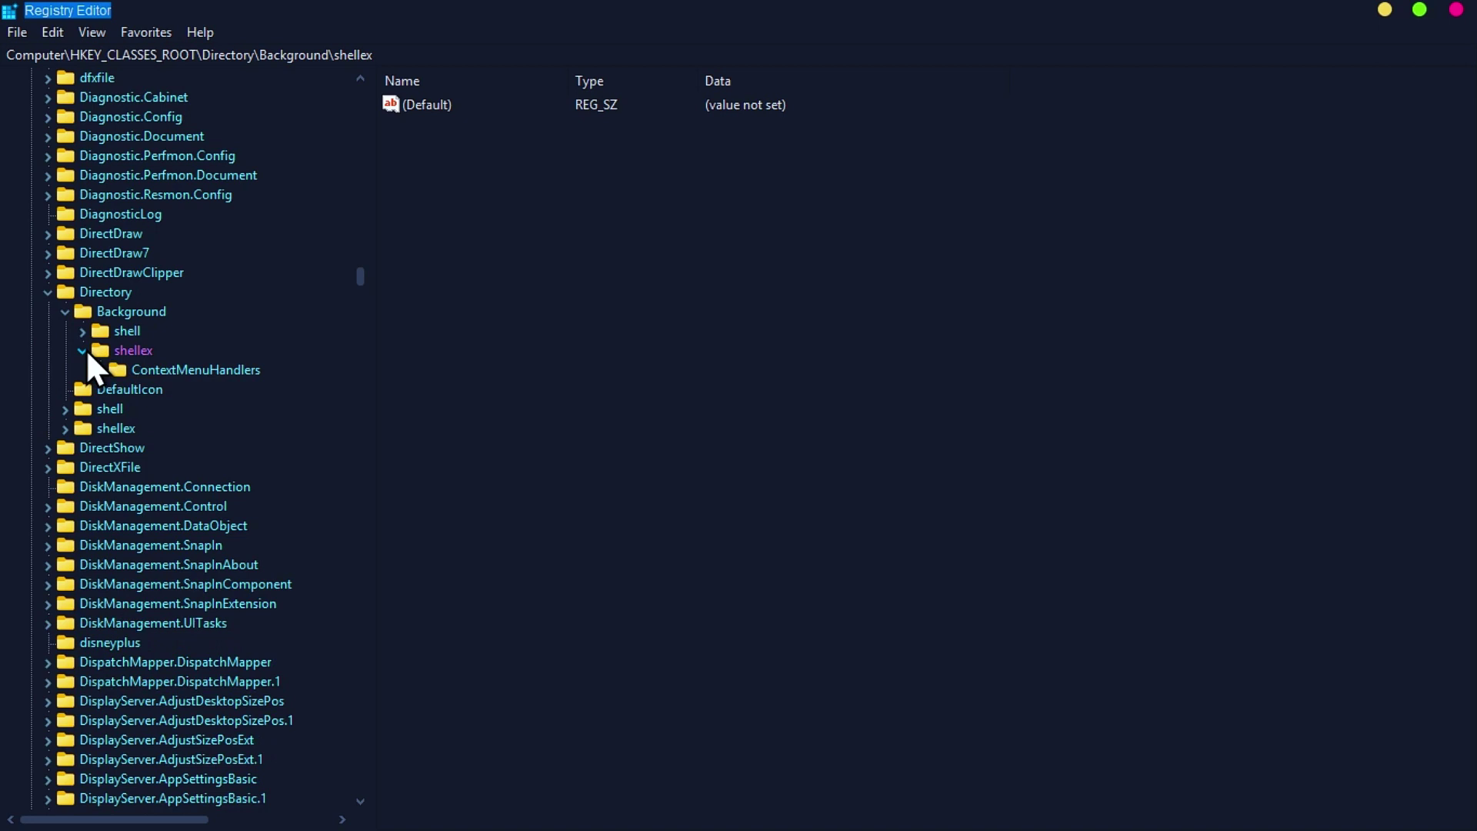
pyautogui.click(170, 371)
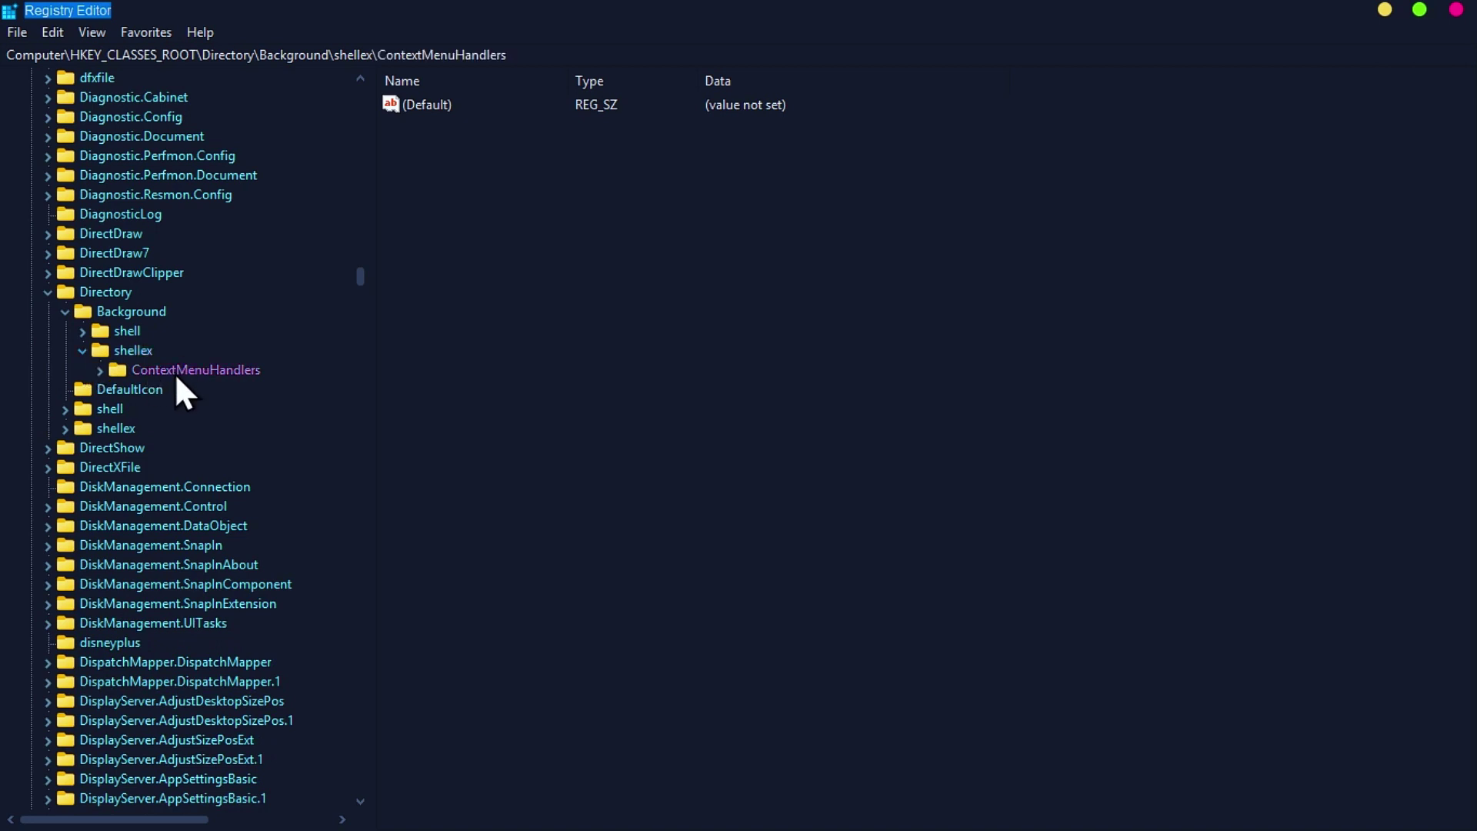
pyautogui.click(100, 370)
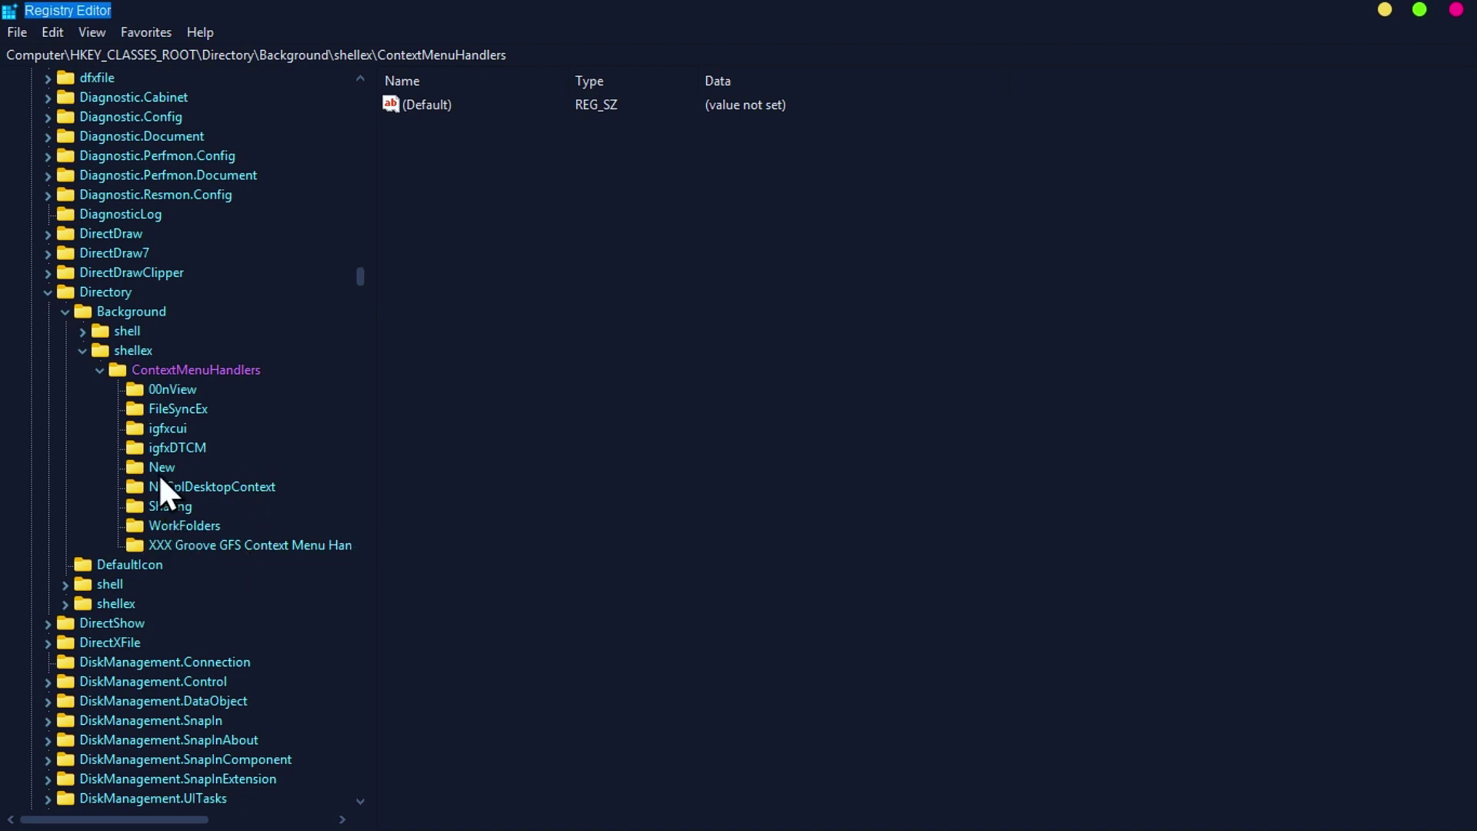
# - Delete the FileSyncEx handler key from ContextMenuHandlers, confirming with Yes
pyautogui.click(179, 409)
pyautogui.click(193, 447)
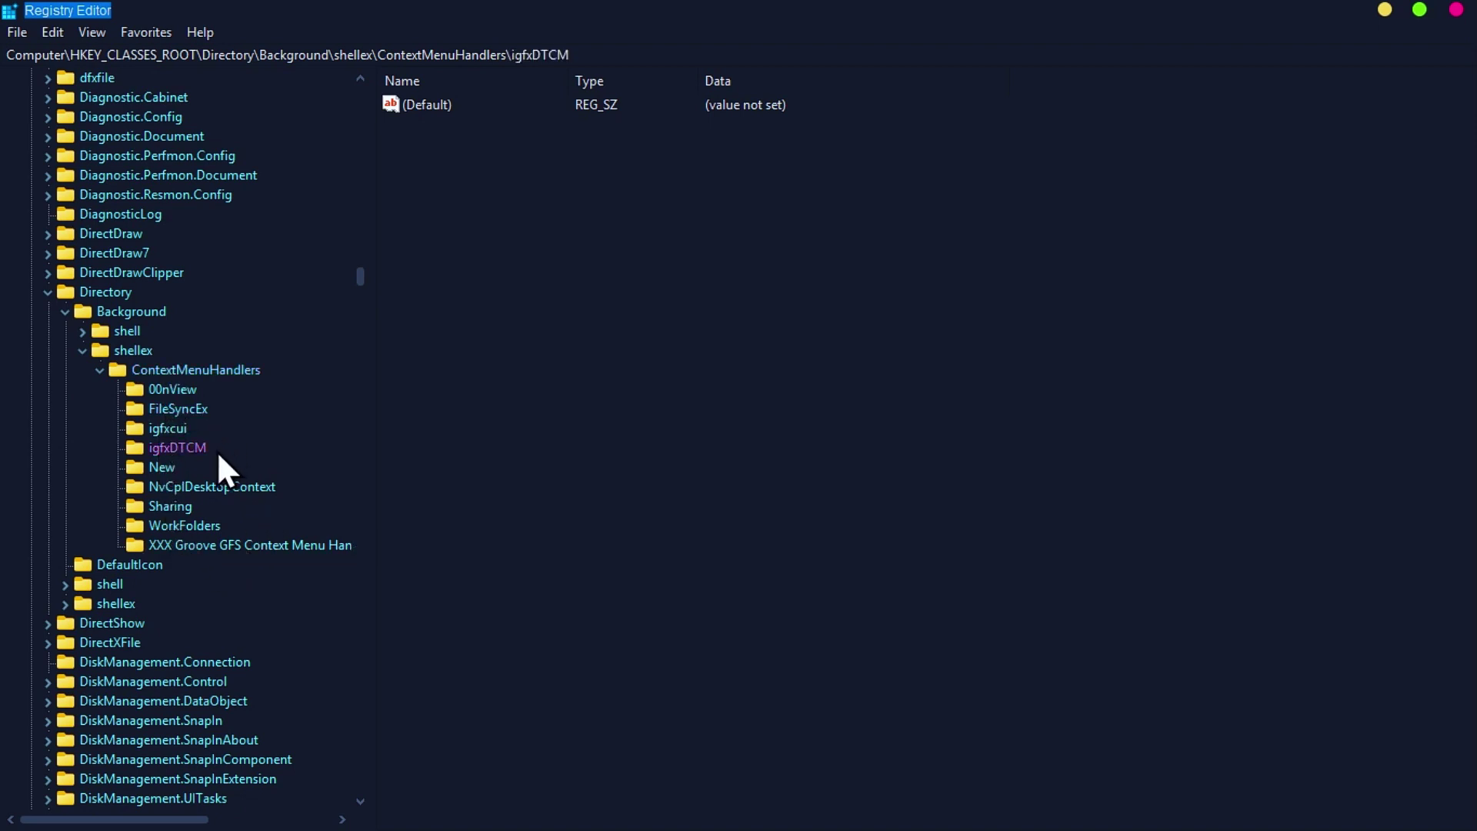
pyautogui.rightClick(184, 413)
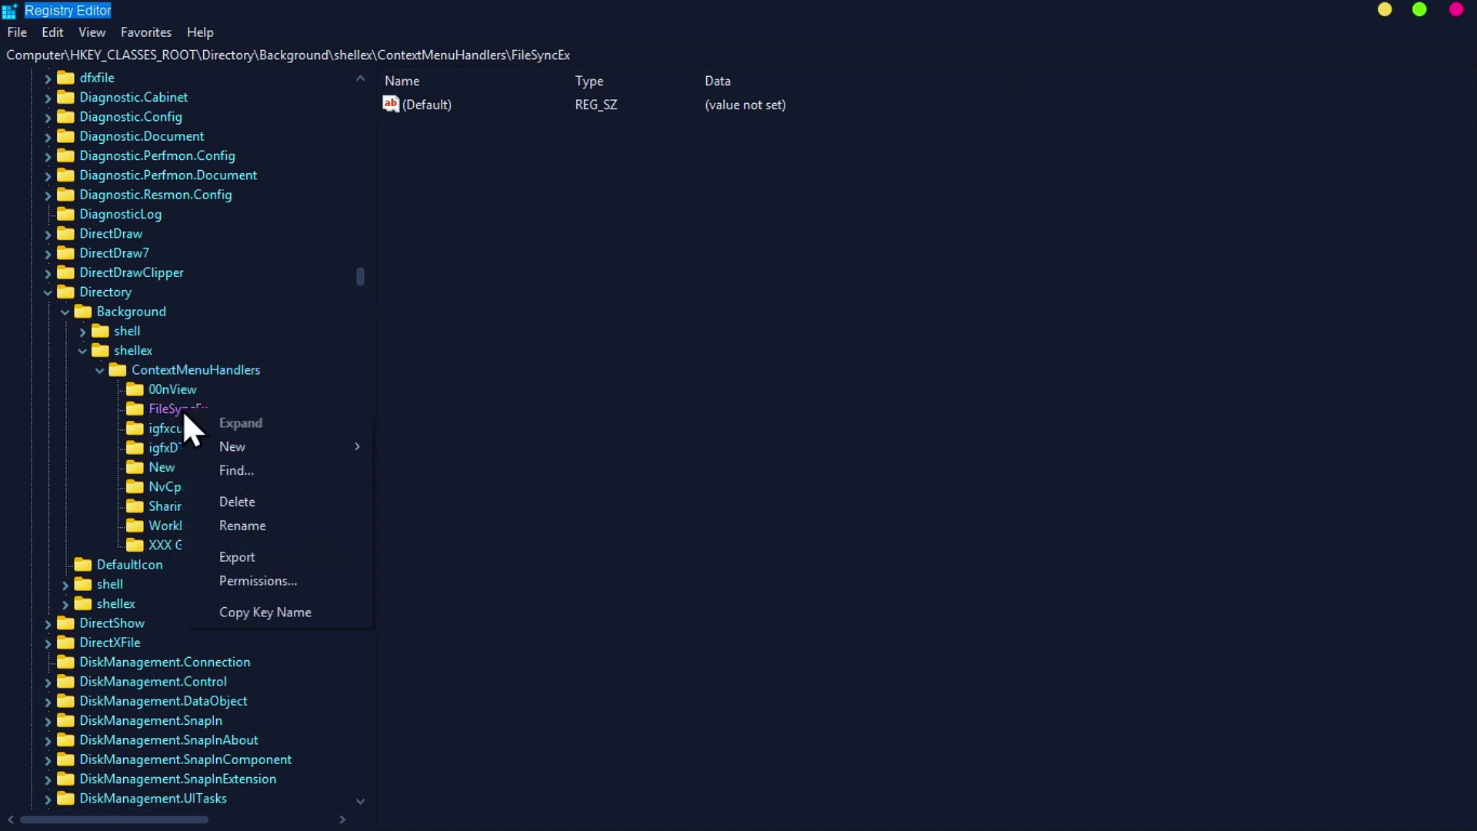
pyautogui.click(244, 502)
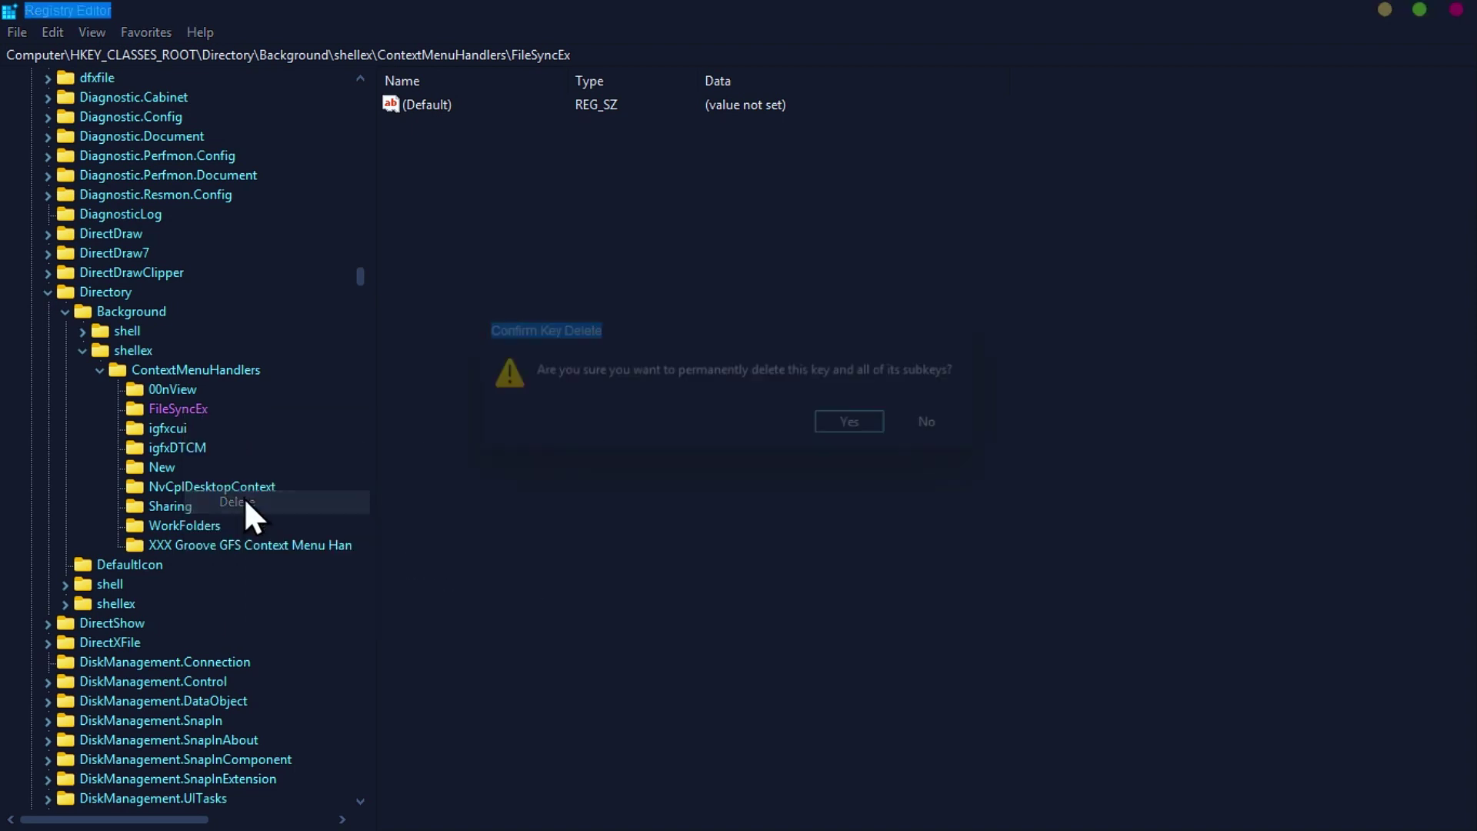
pyautogui.click(855, 424)
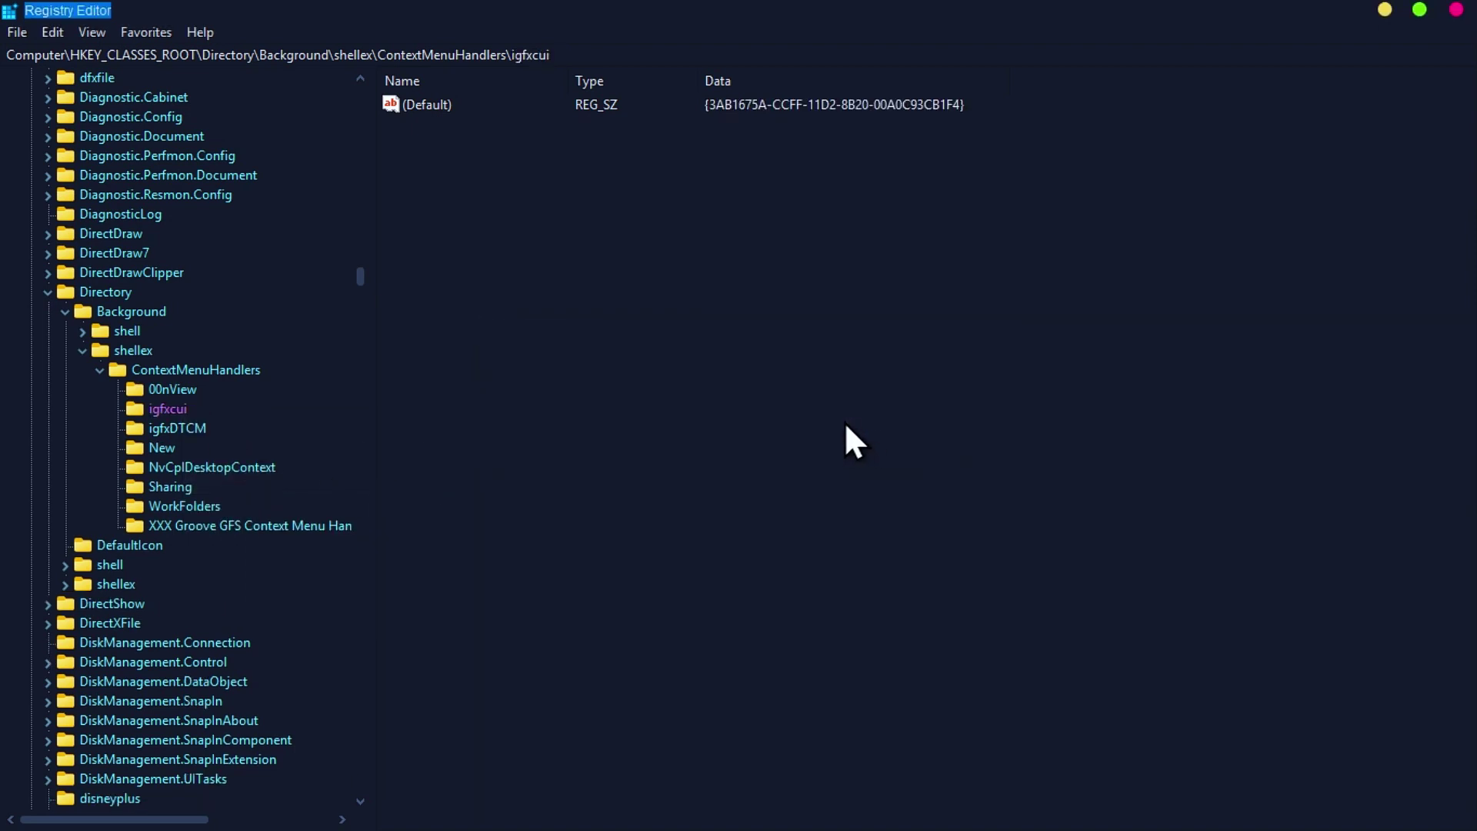
# - Delete the igfxcui and igfxDTCM handler keys, then collapse ContextMenuHandlers and Background
pyautogui.rightClick(165, 410)
pyautogui.click(266, 503)
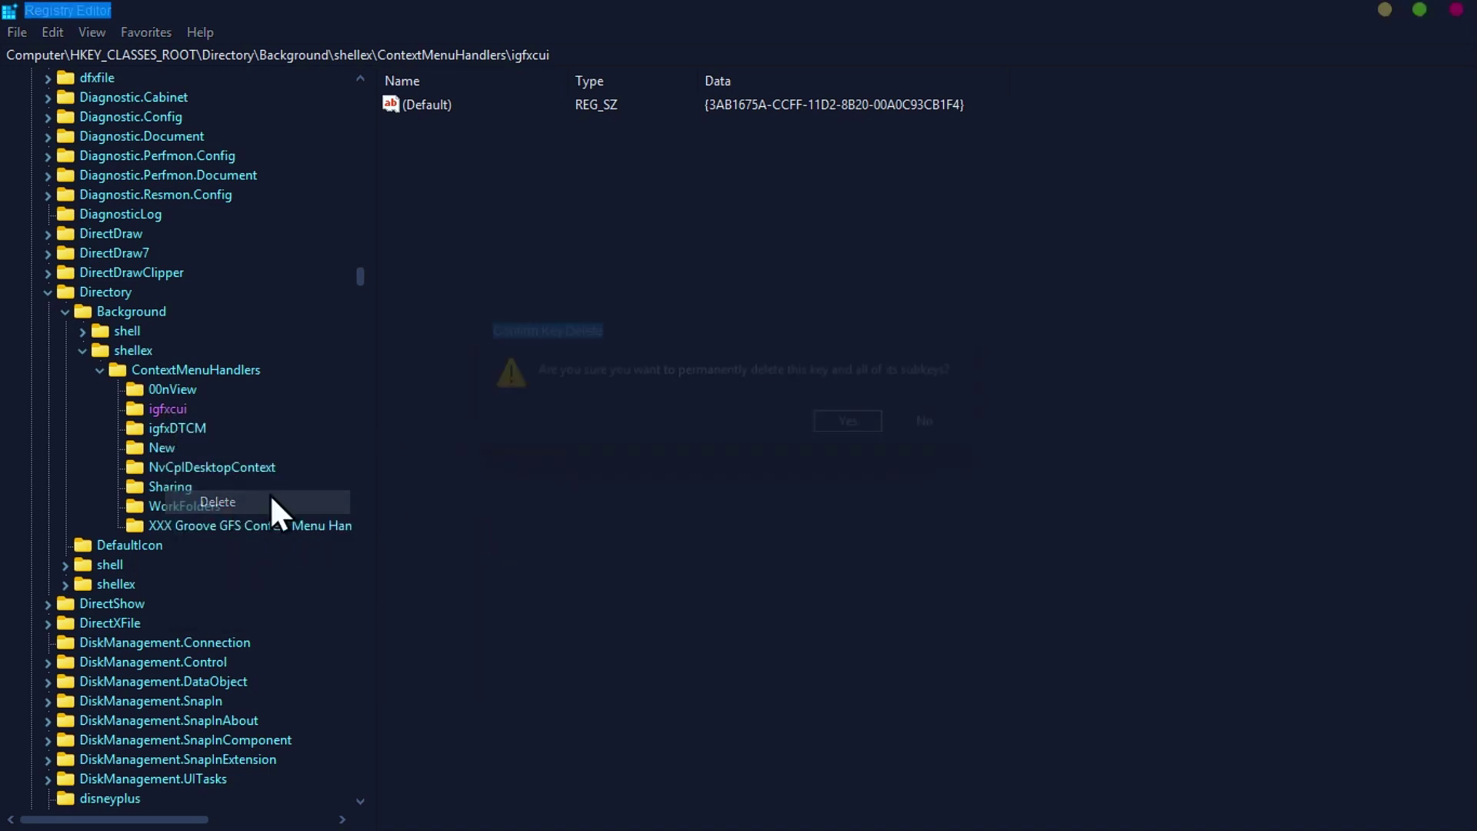
pyautogui.click(843, 425)
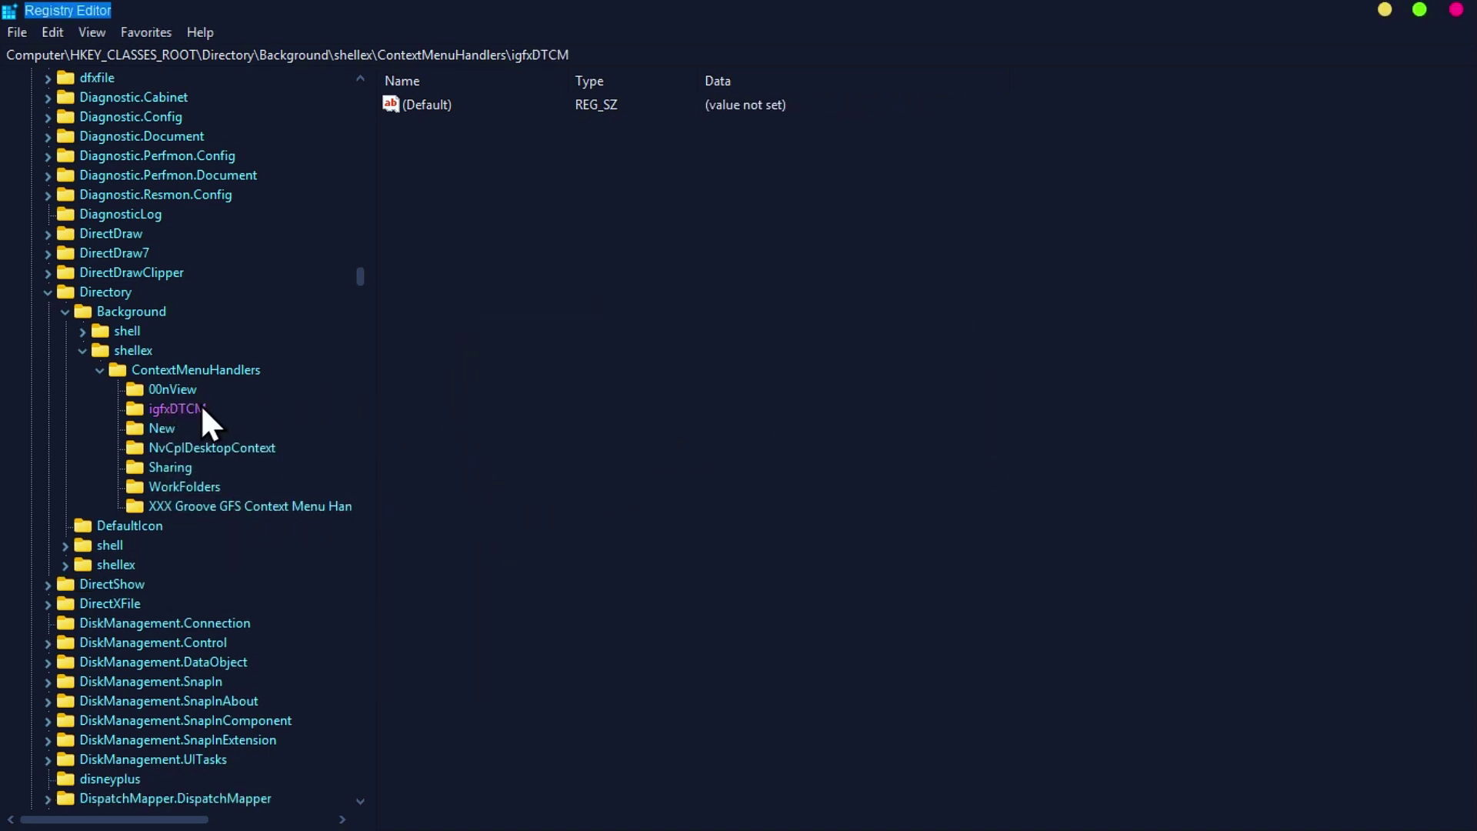
pyautogui.rightClick(206, 410)
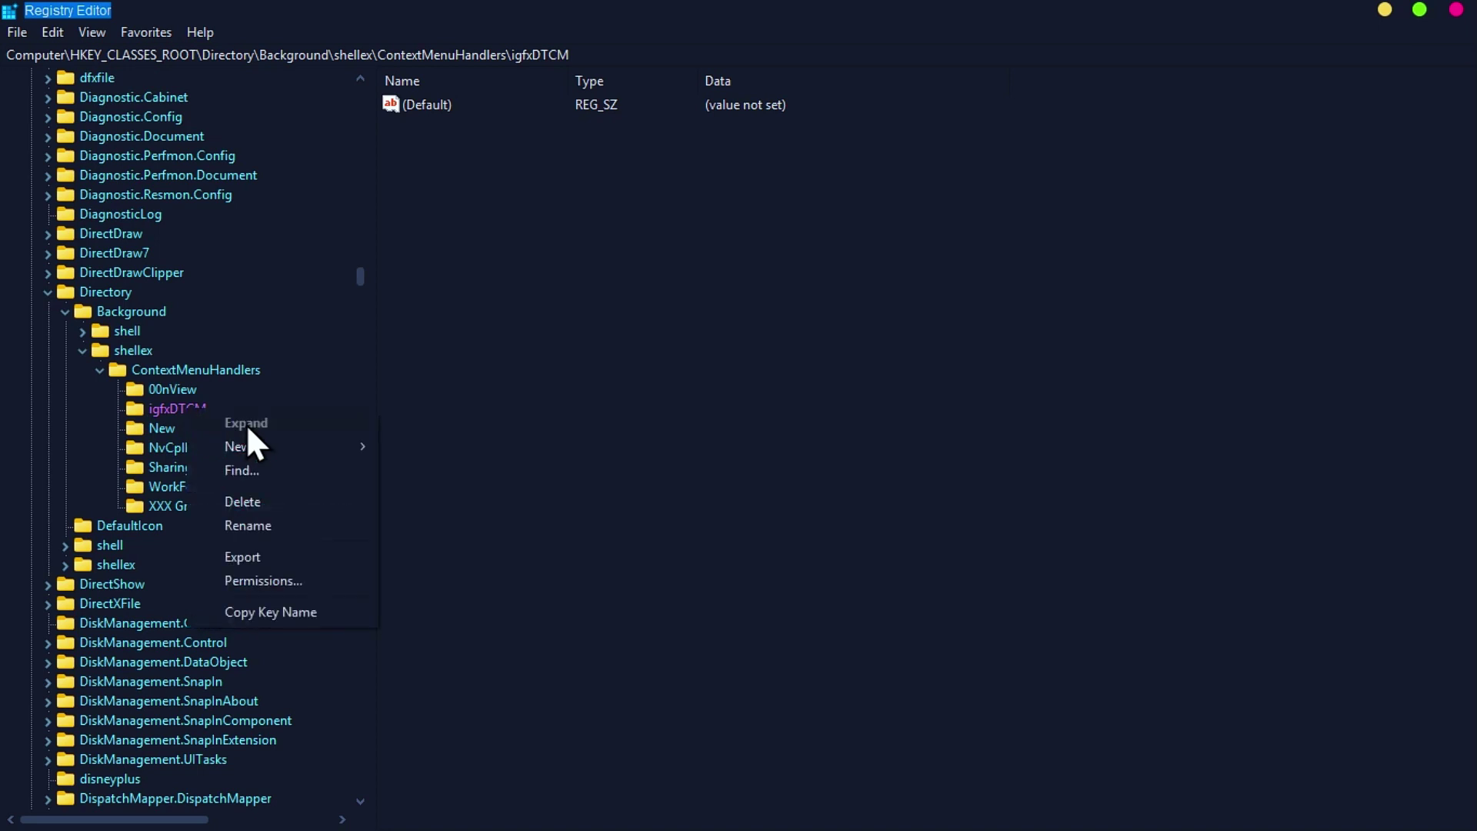
pyautogui.click(299, 501)
pyautogui.click(844, 424)
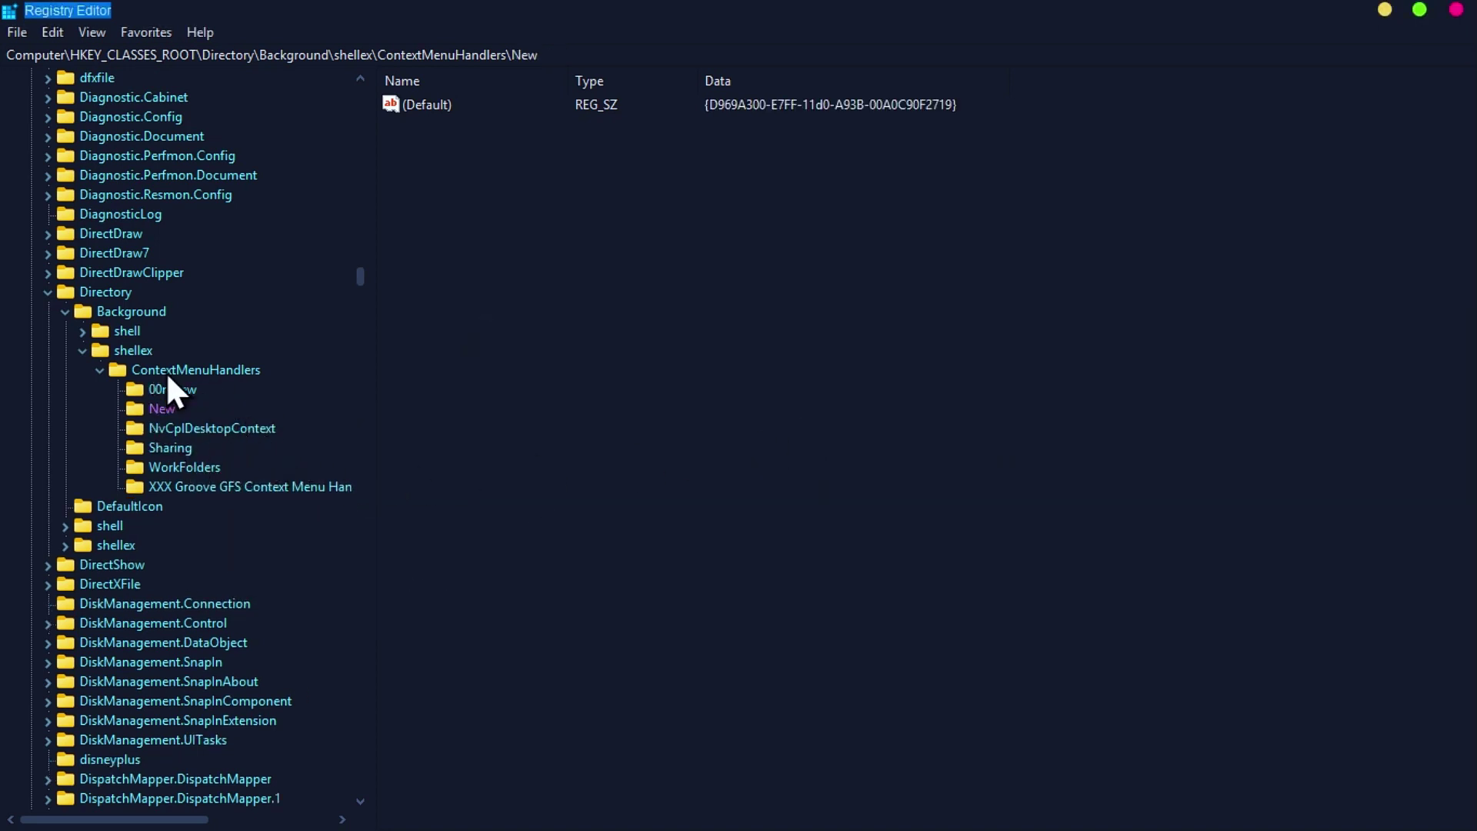
pyautogui.click(101, 371)
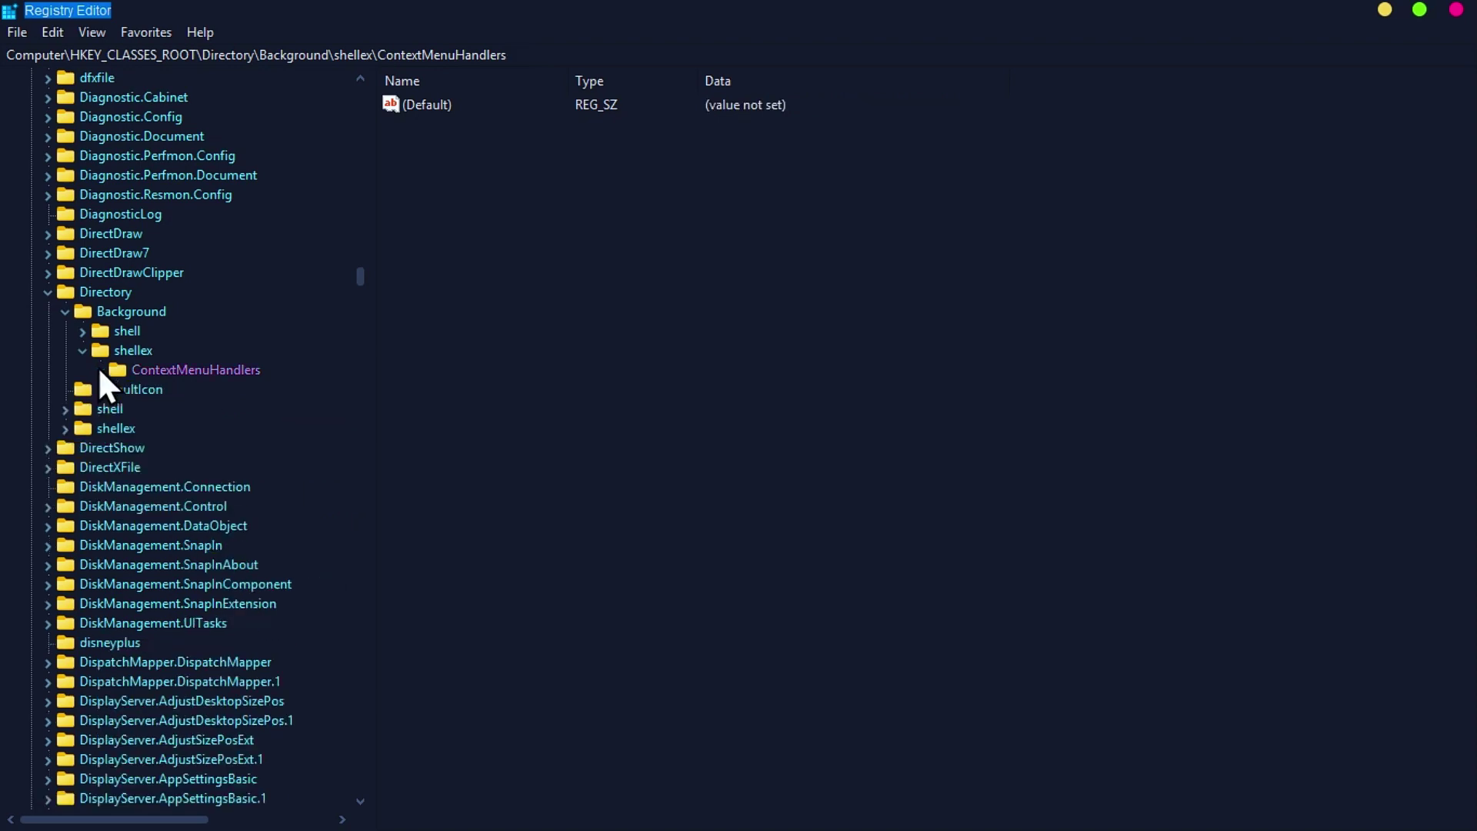
pyautogui.click(65, 312)
# - Collapse Directory and HKEY_CLASSES_ROOT, then expand HKEY_CURRENT_USER\Control Panel to list Accessibility, Desktop, Mouse and Sound
pyautogui.click(46, 293)
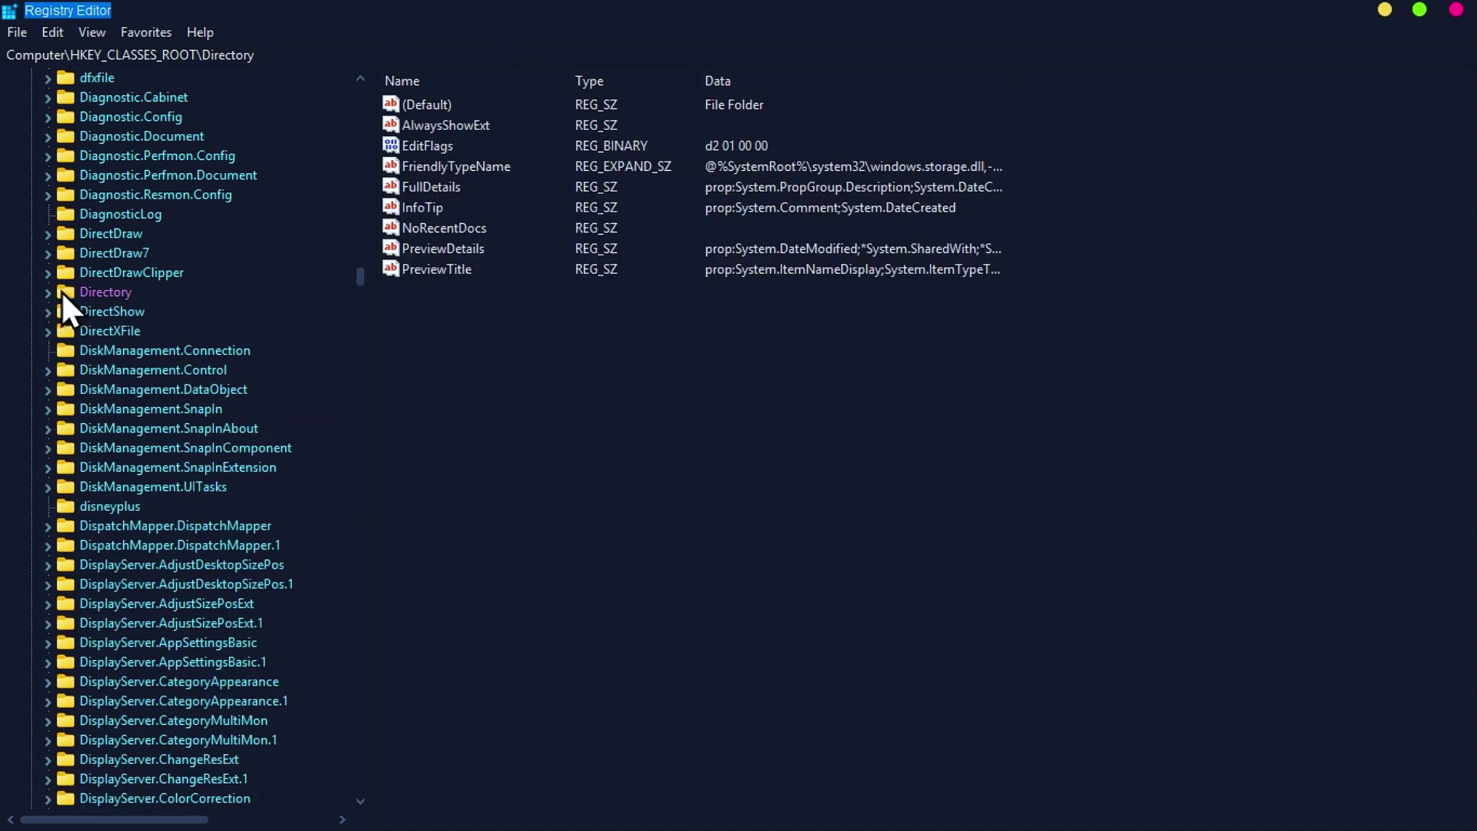
pyautogui.moveTo(360, 277); pyautogui.dragTo(382, 88)
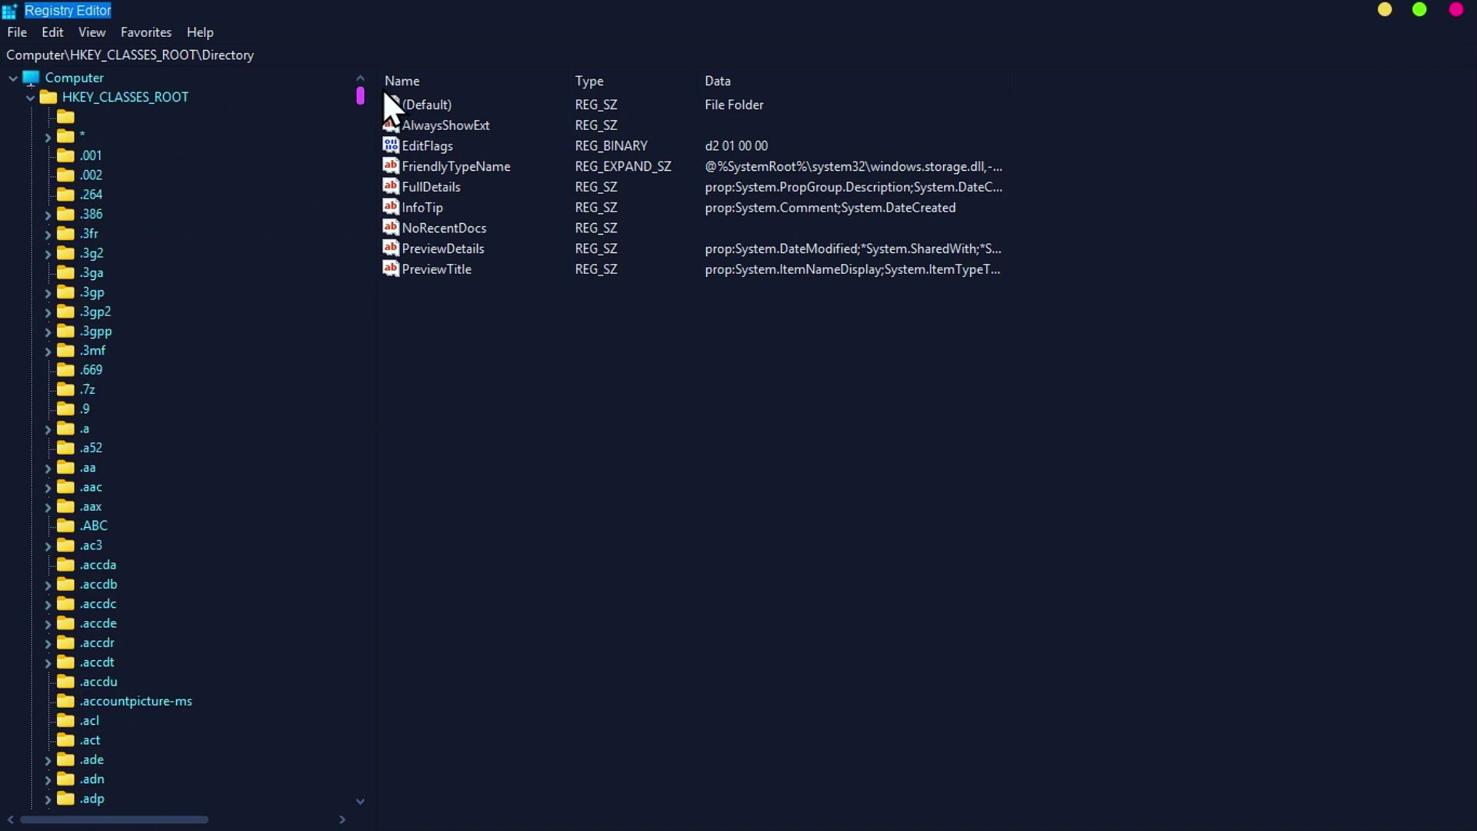
pyautogui.click(30, 97)
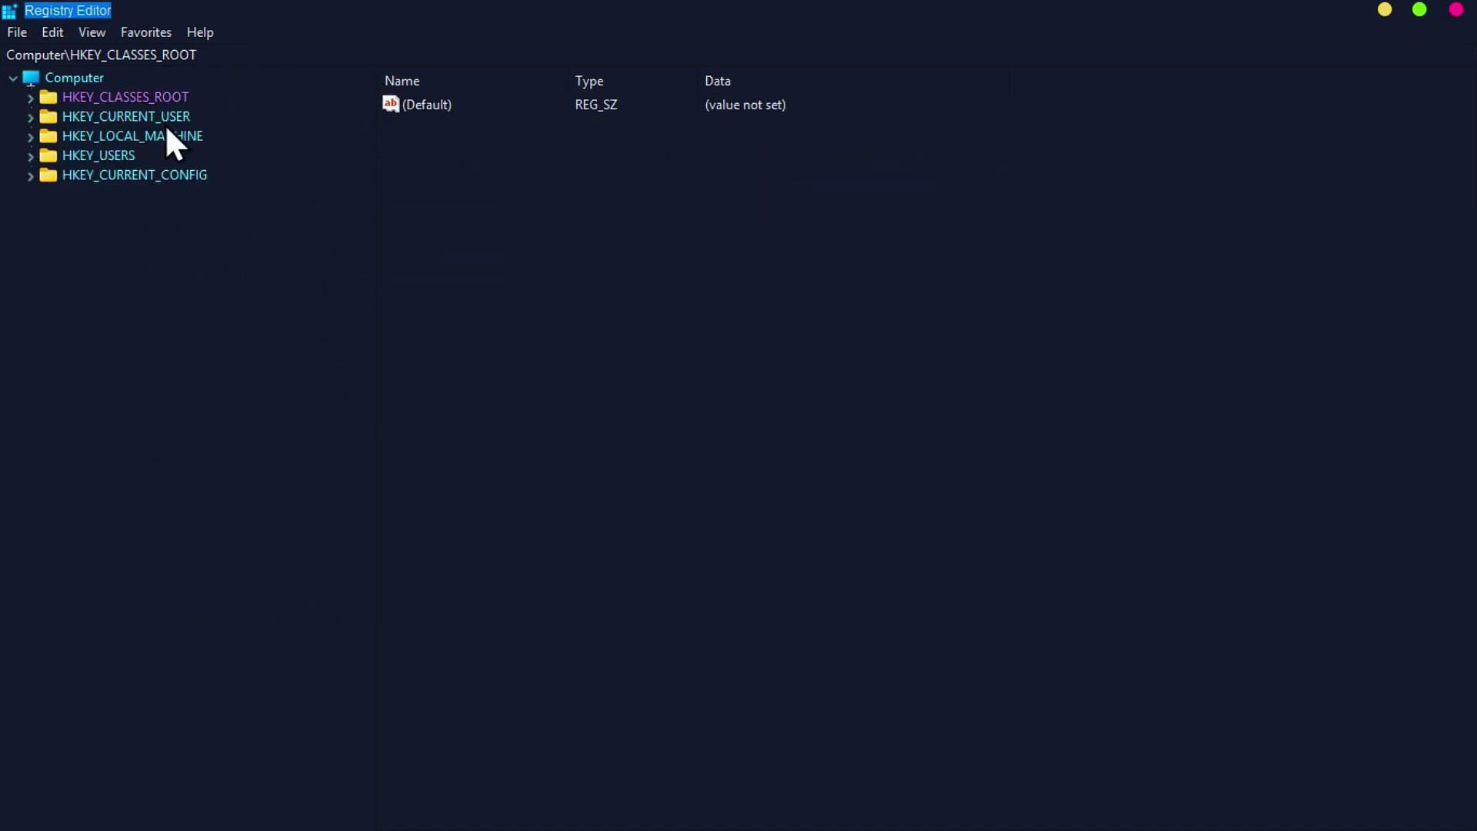
pyautogui.click(103, 119)
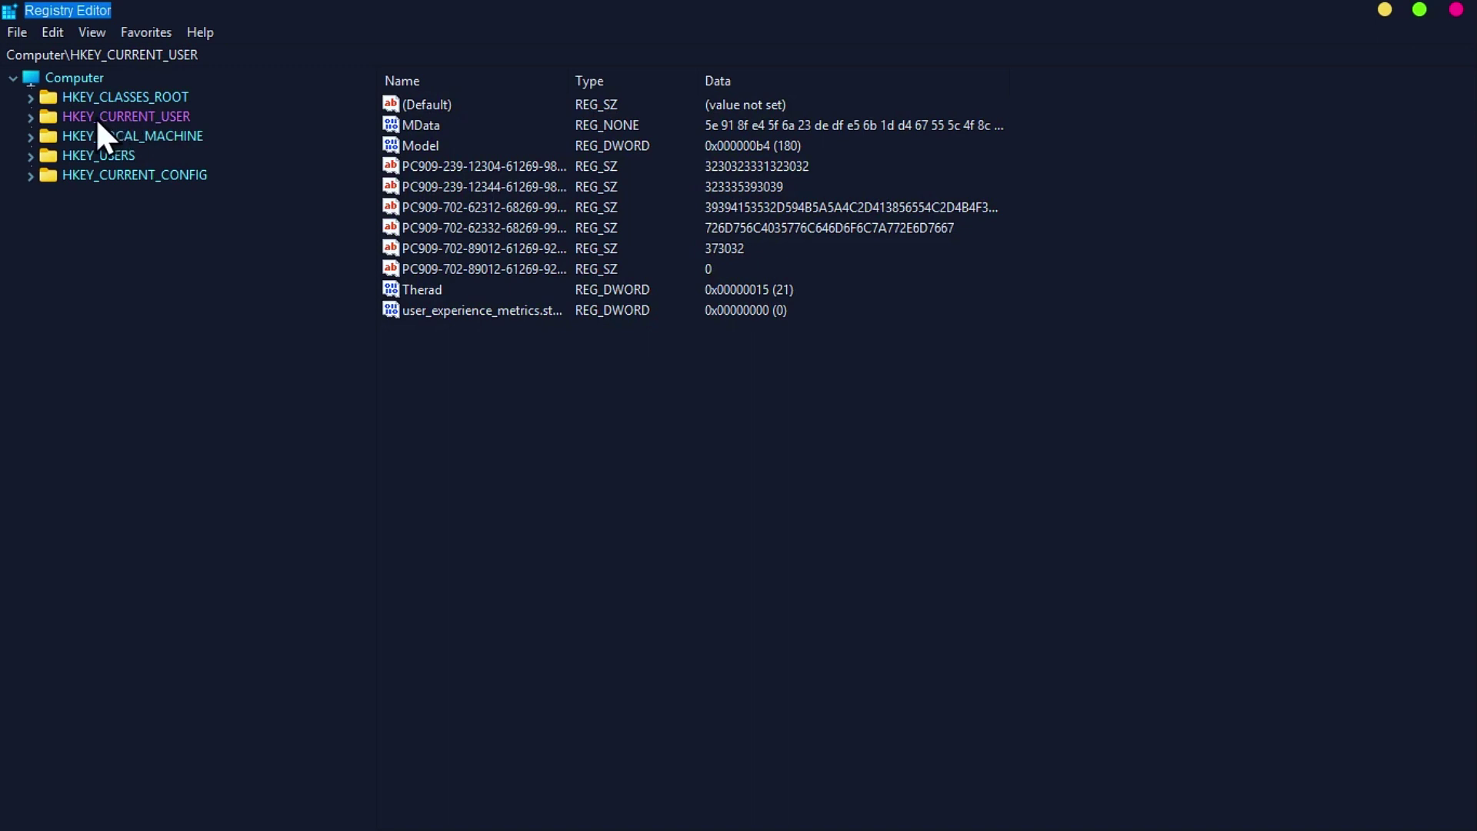
pyautogui.click(31, 117)
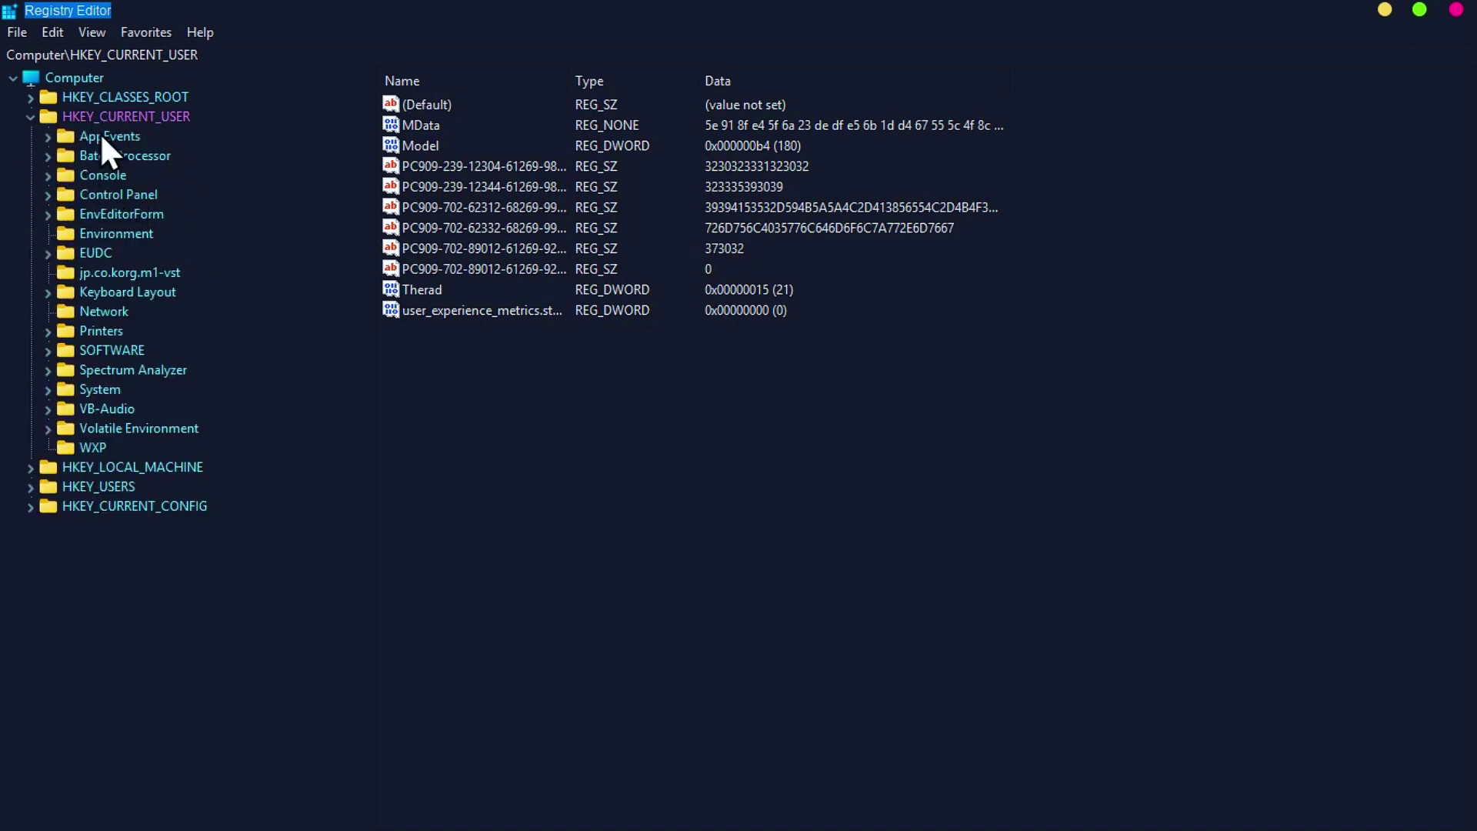
pyautogui.click(101, 195)
pyautogui.click(48, 193)
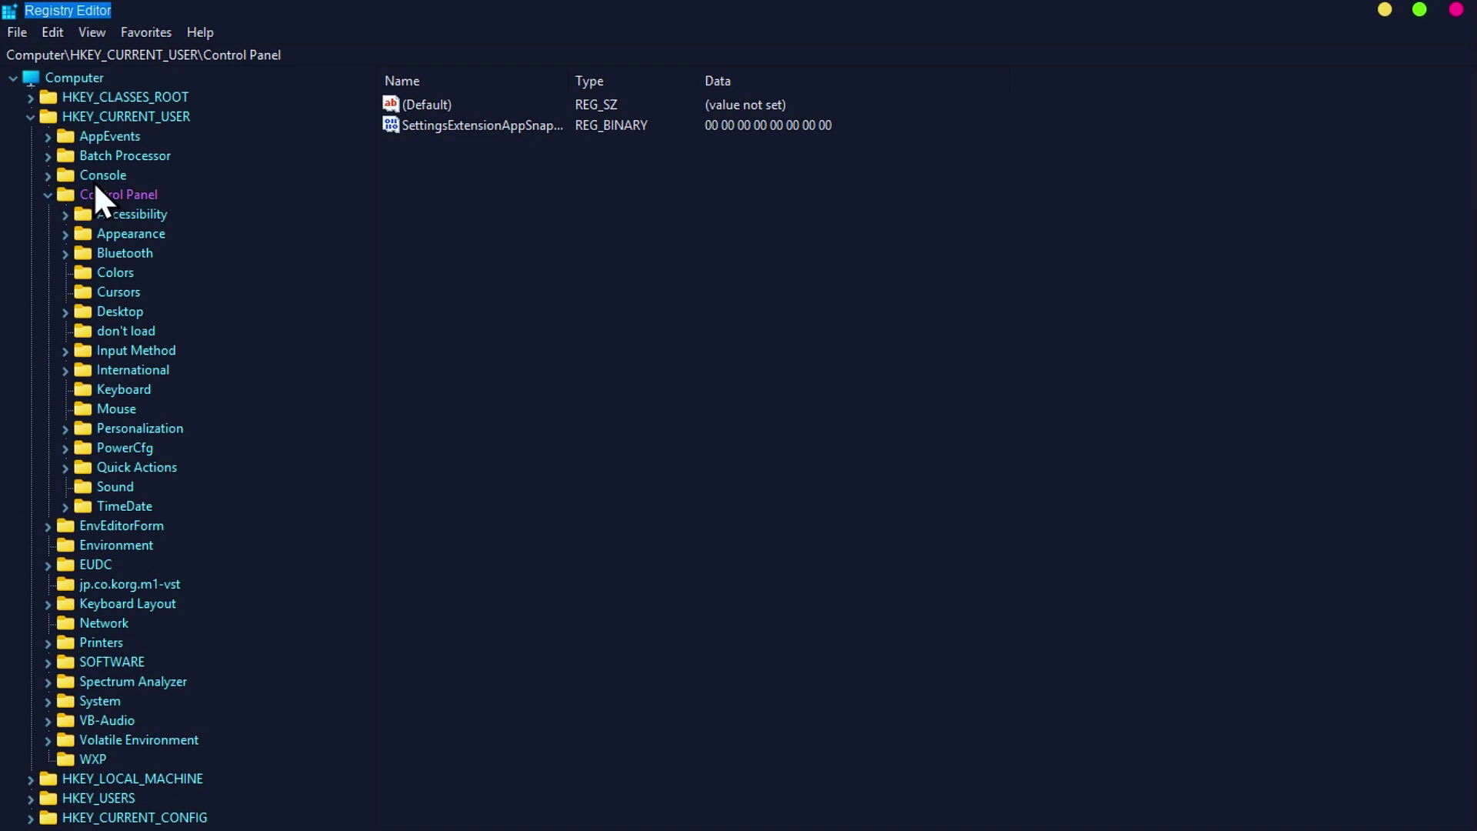
# - In the Mouse key, change MouseHoverTime's value data from 400 to 10
pyautogui.click(116, 414)
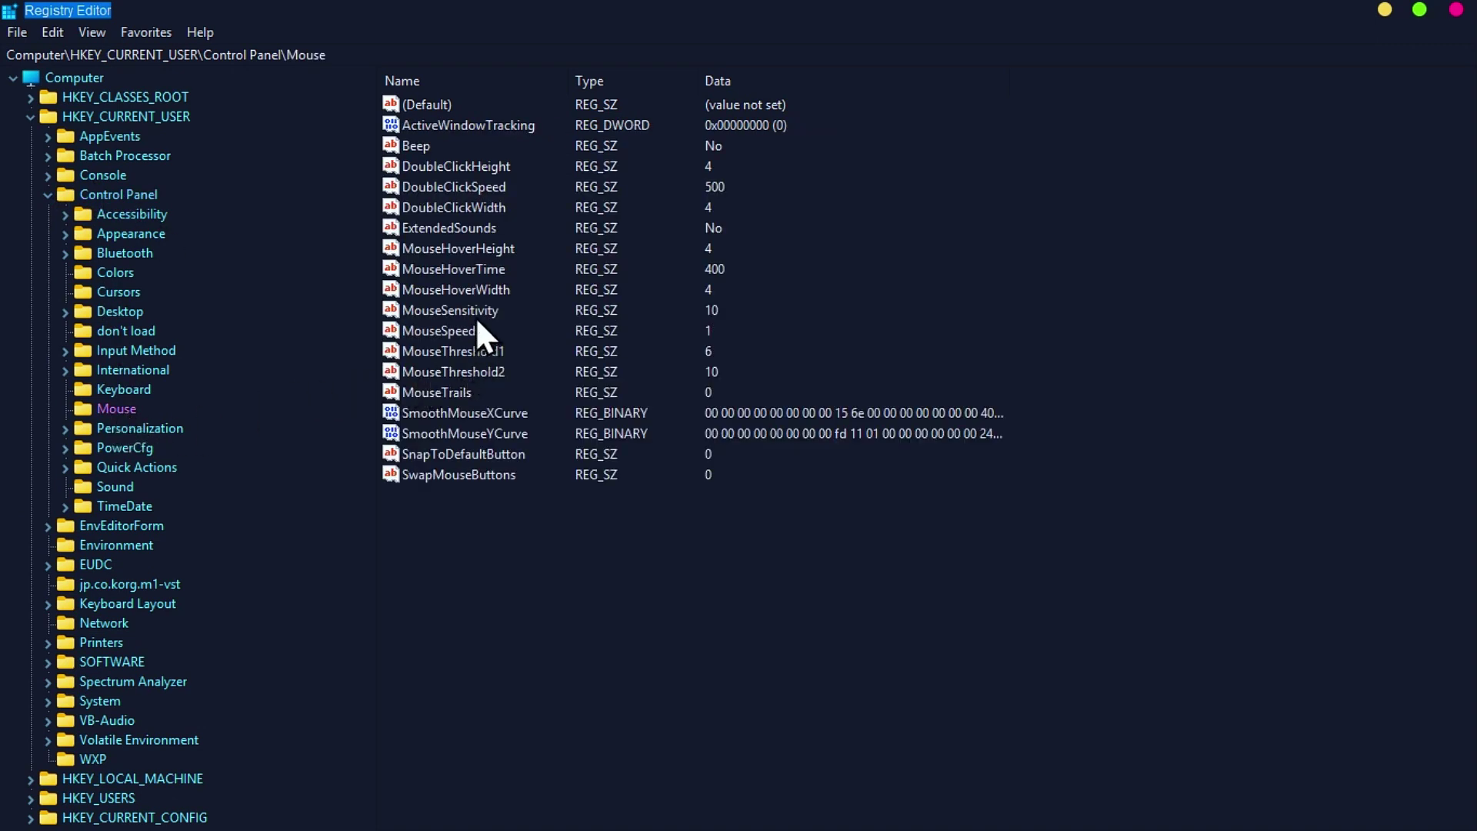
pyautogui.click(462, 269)
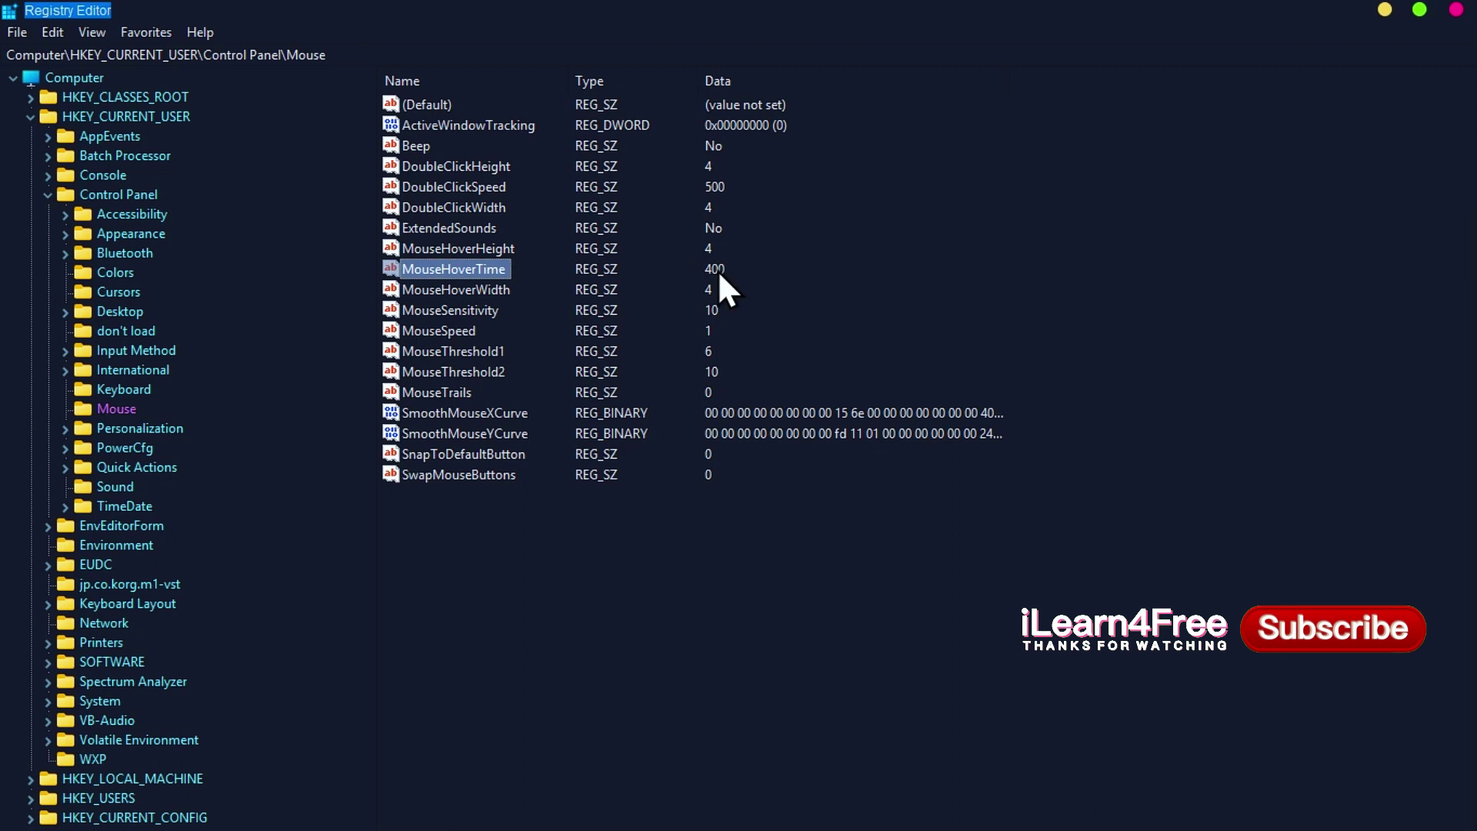
pyautogui.doubleClick(462, 269)
pyautogui.click(151, 206)
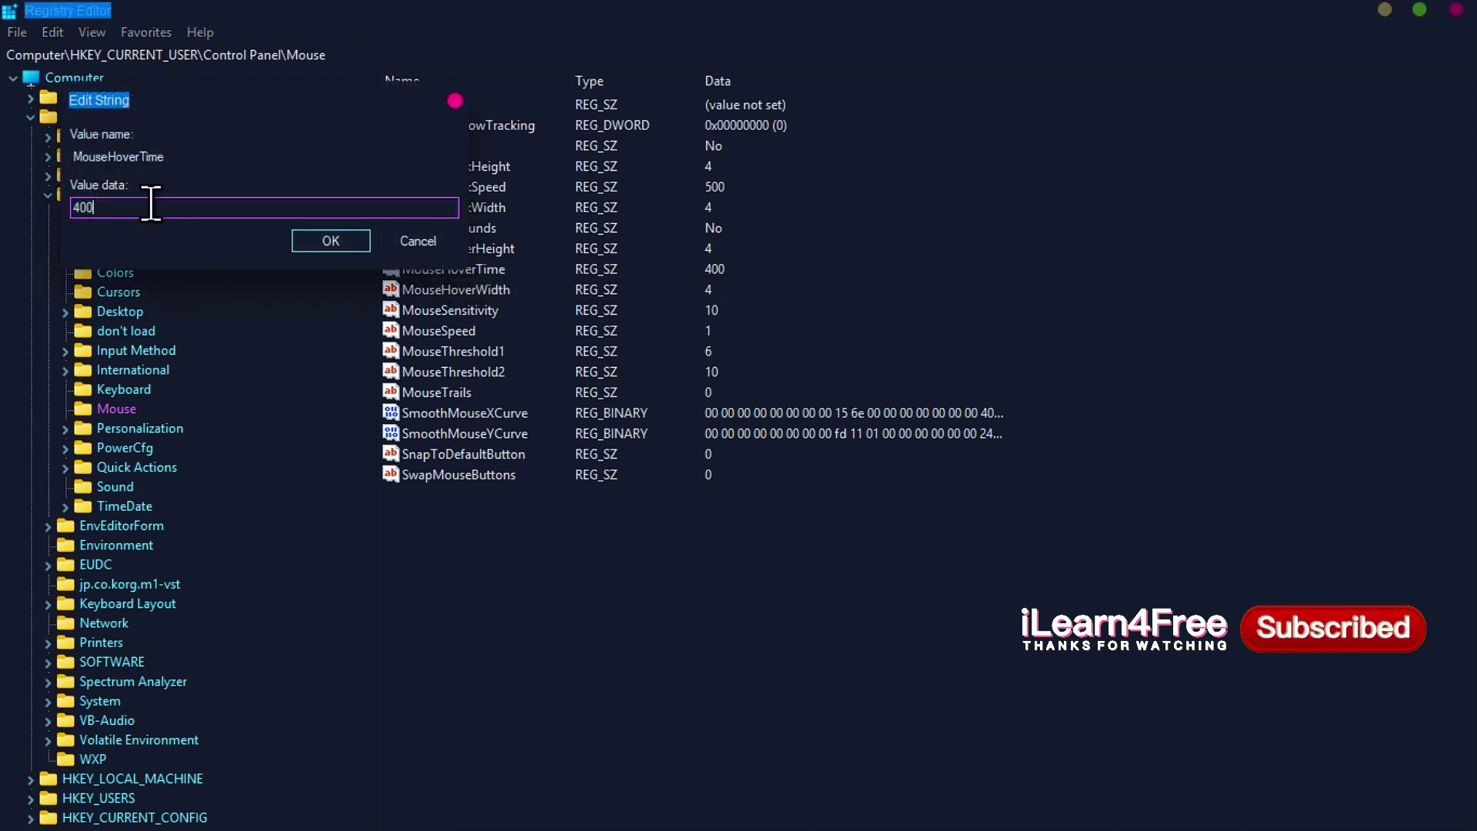
pyautogui.moveTo(132, 207); pyautogui.dragTo(73, 207)
pyautogui.write('1')
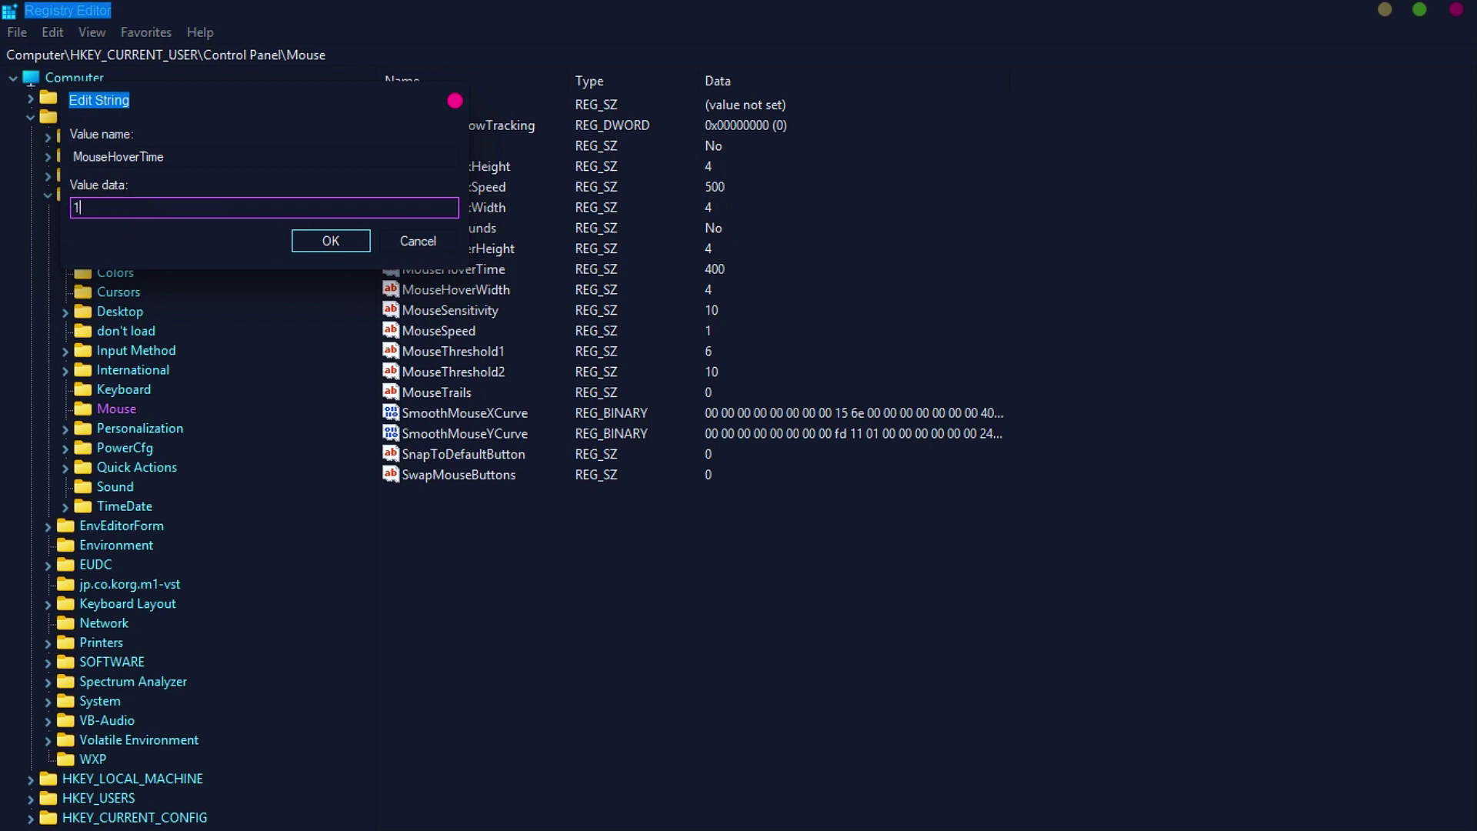
pyautogui.write('0')
pyautogui.click(323, 240)
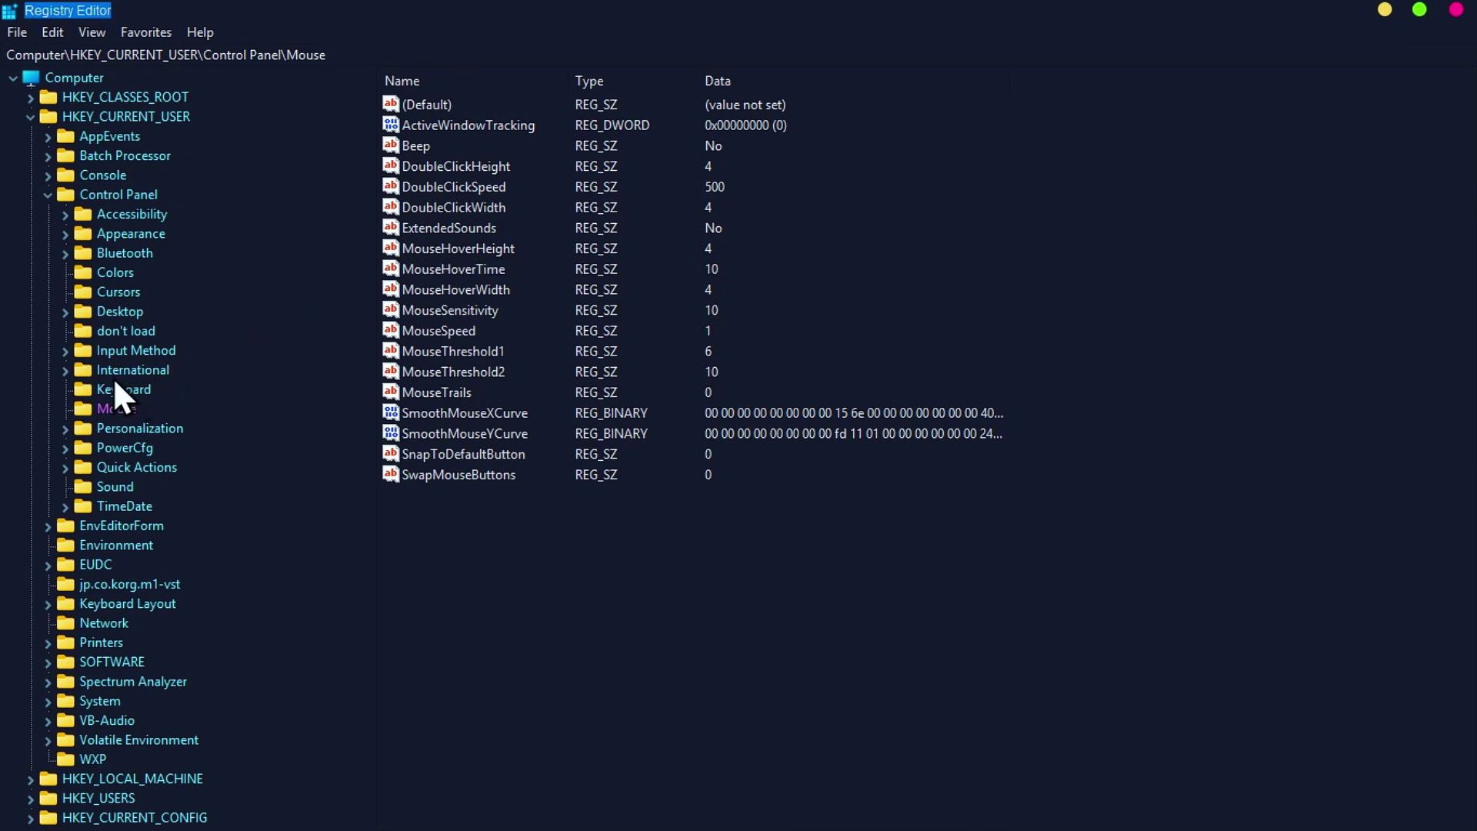
# - In the Desktop key, set MenuShowDelay from 400 to 10, then collapse Control Panel
pyautogui.click(117, 311)
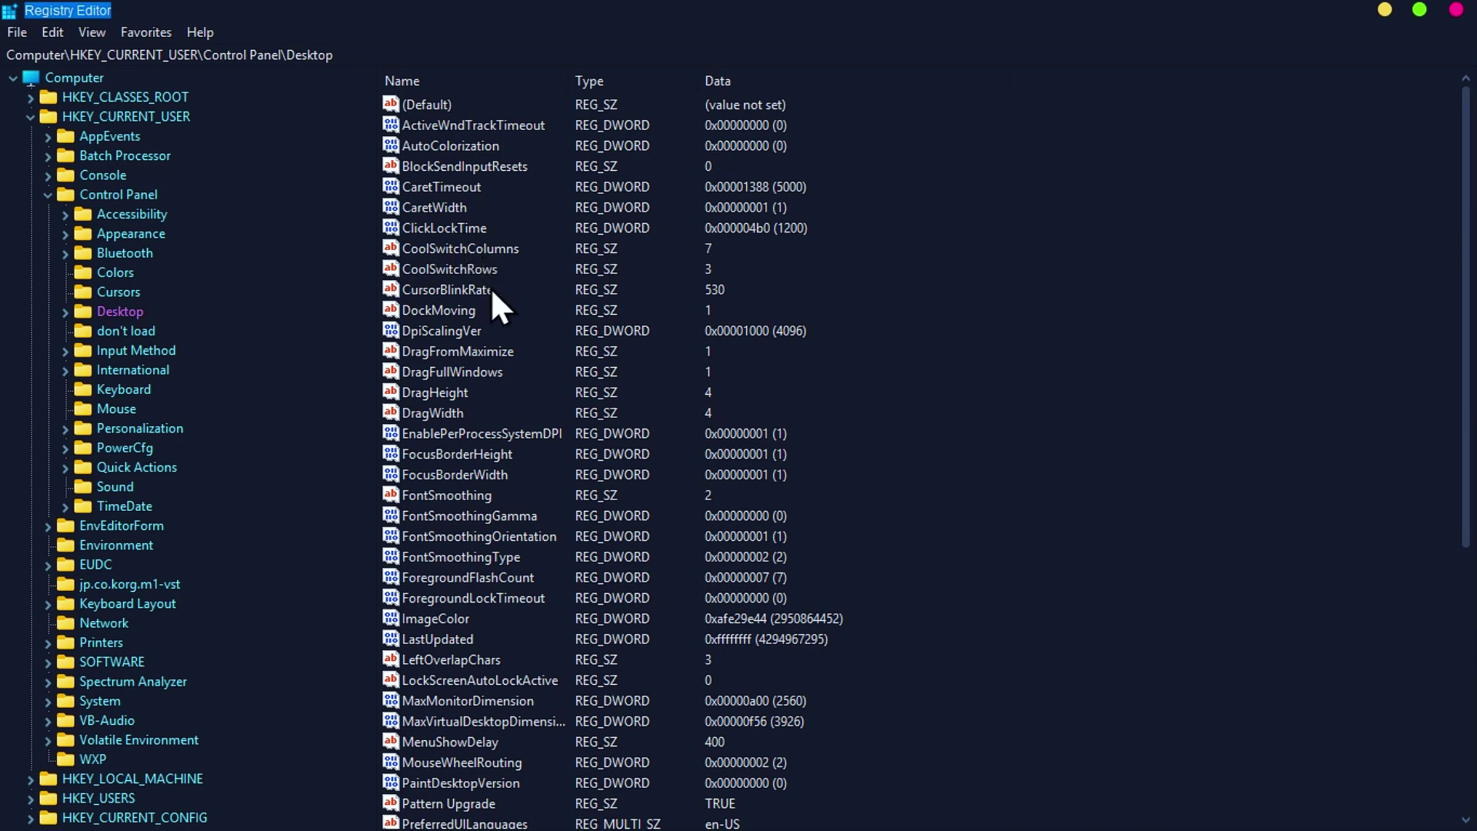
pyautogui.scroll(-6, 523, 393)
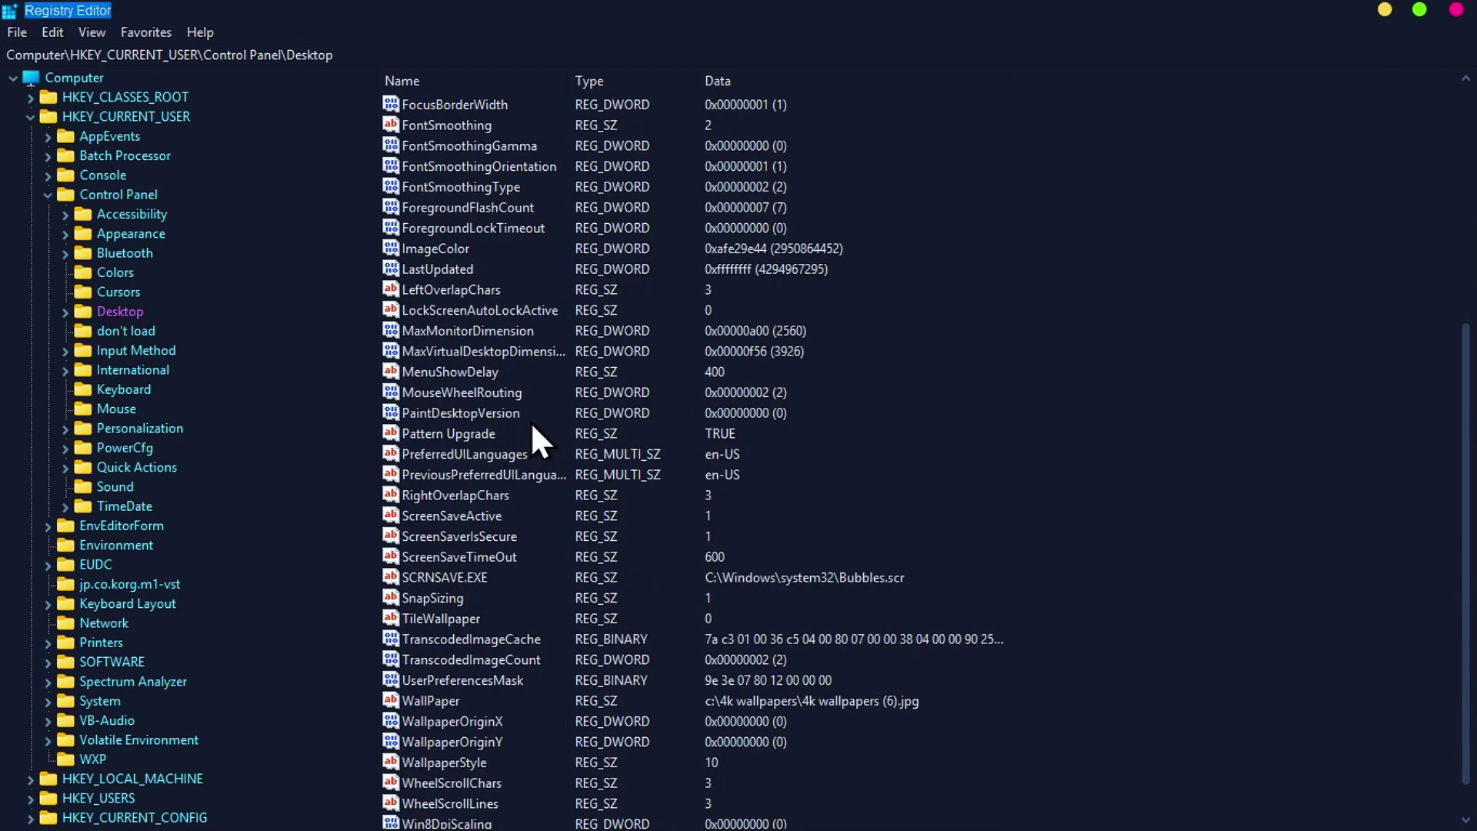
pyautogui.scroll(-1, 531, 428)
pyautogui.scroll(1, 431, 394)
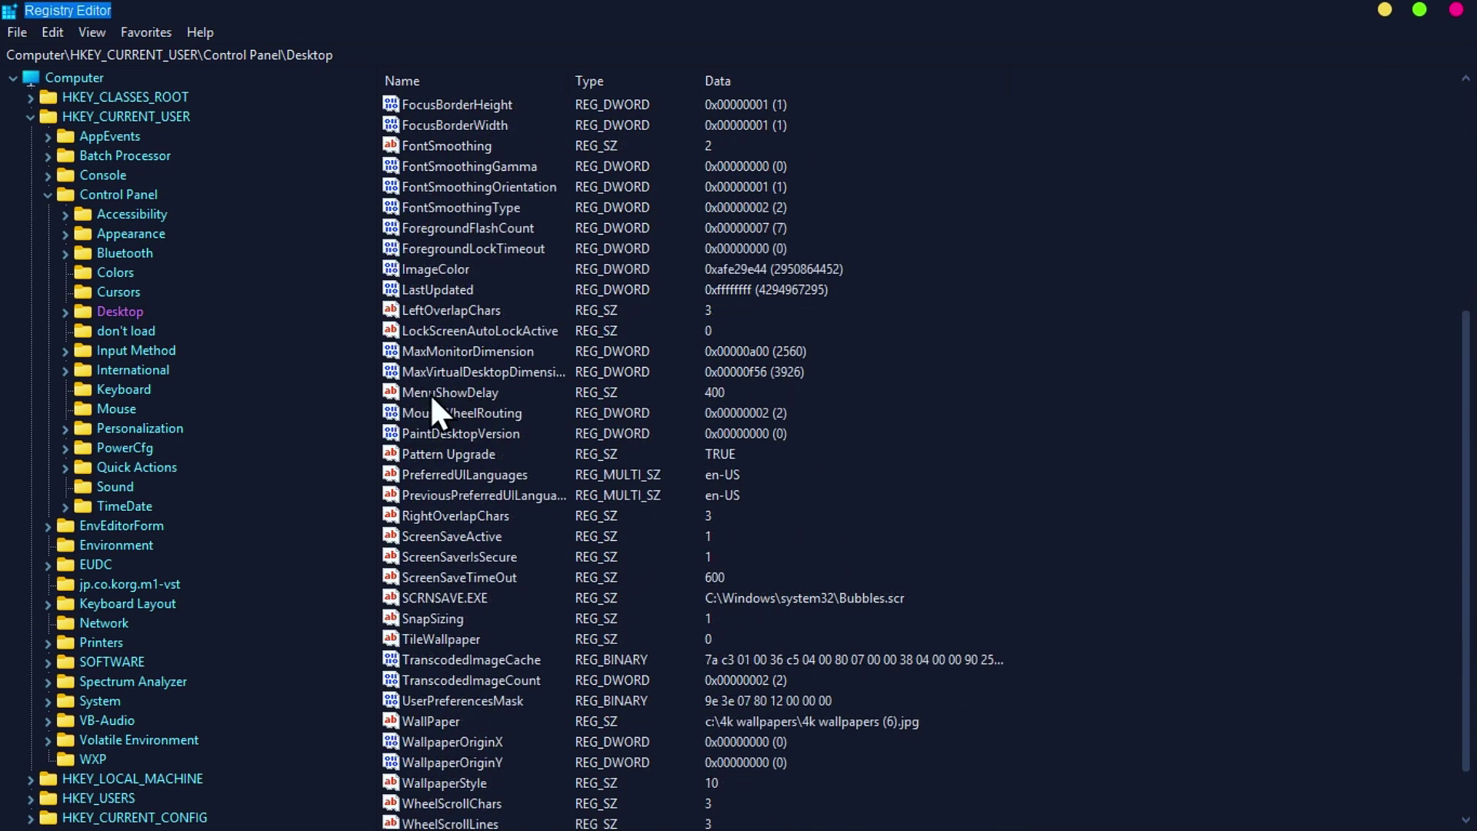
pyautogui.click(458, 393)
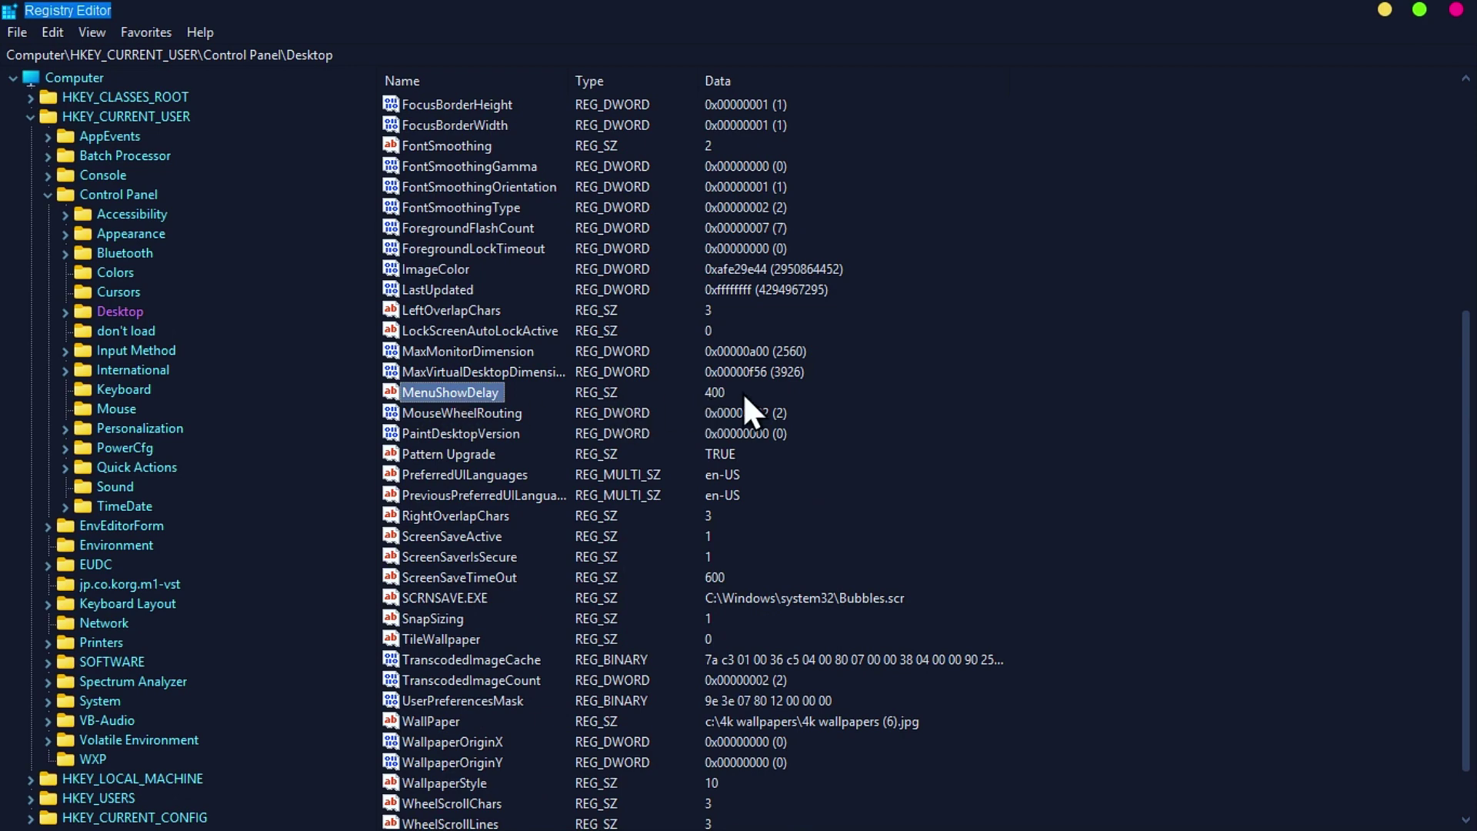
pyautogui.doubleClick(452, 394)
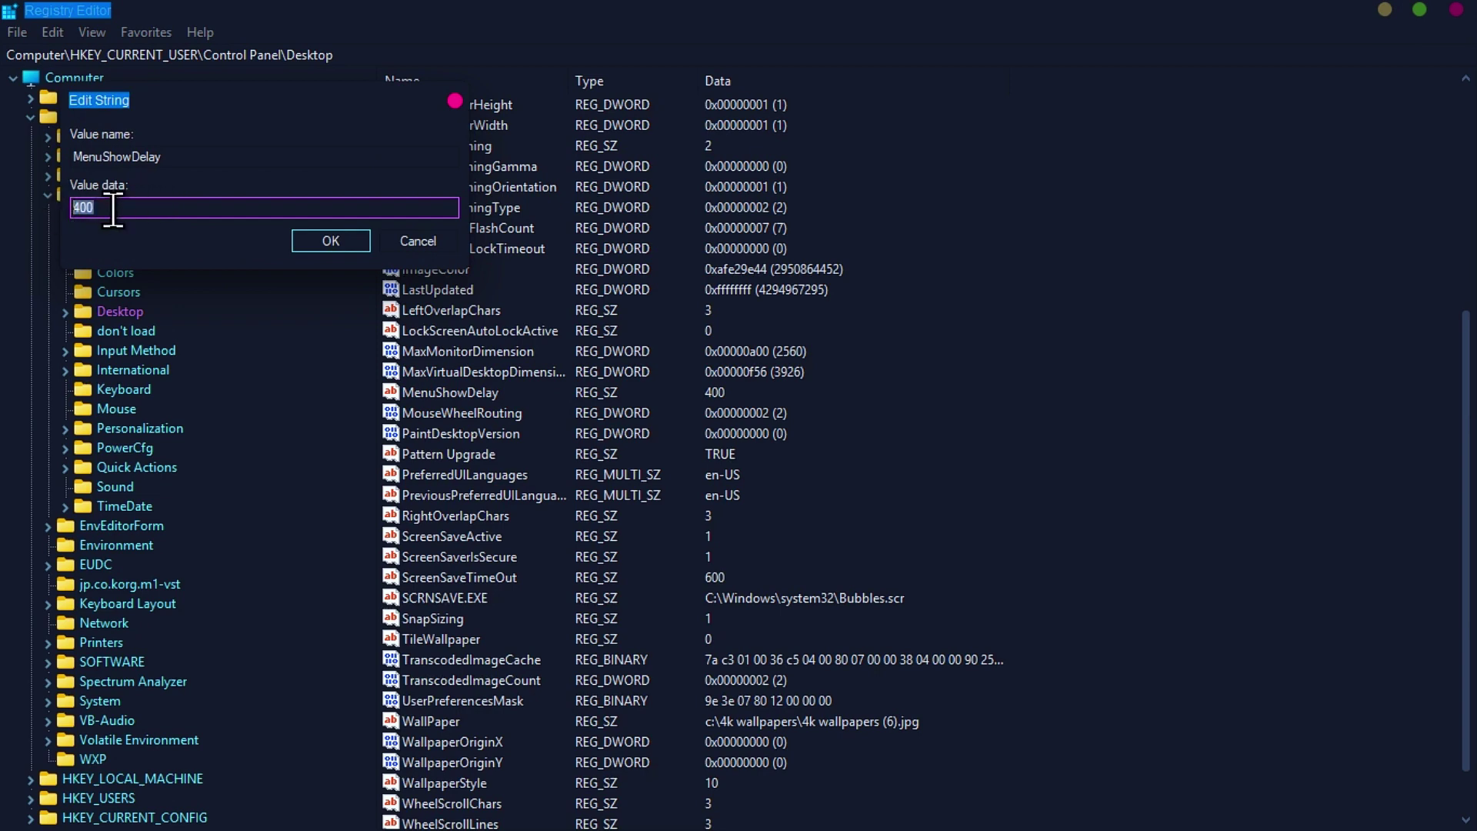
pyautogui.write('10')
pyautogui.click(333, 241)
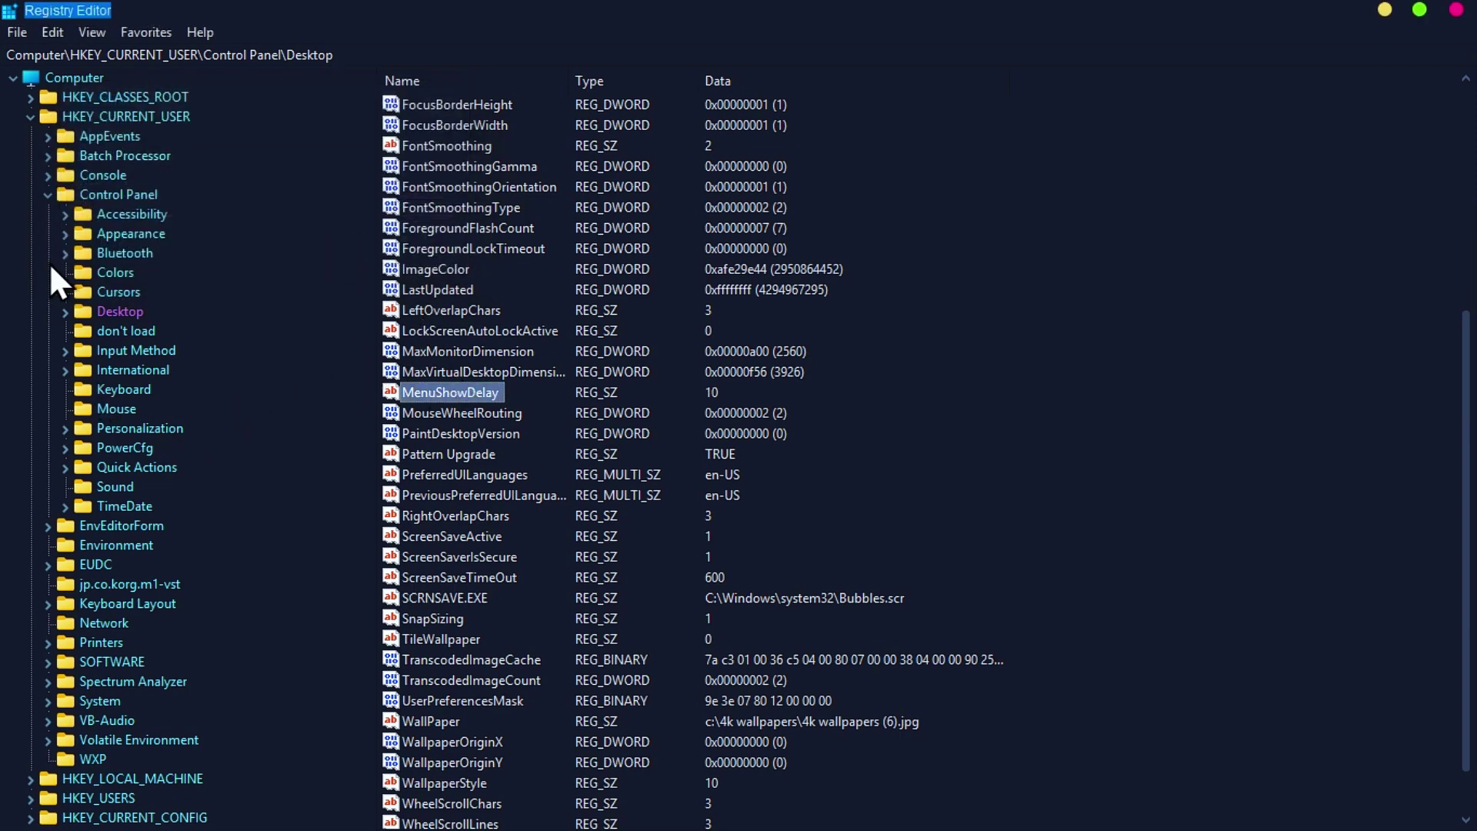
pyautogui.click(47, 195)
# - Collapse HKEY_CURRENT_USER, close Registry Editor and refresh the desktop from its right-click menu
pyautogui.click(30, 117)
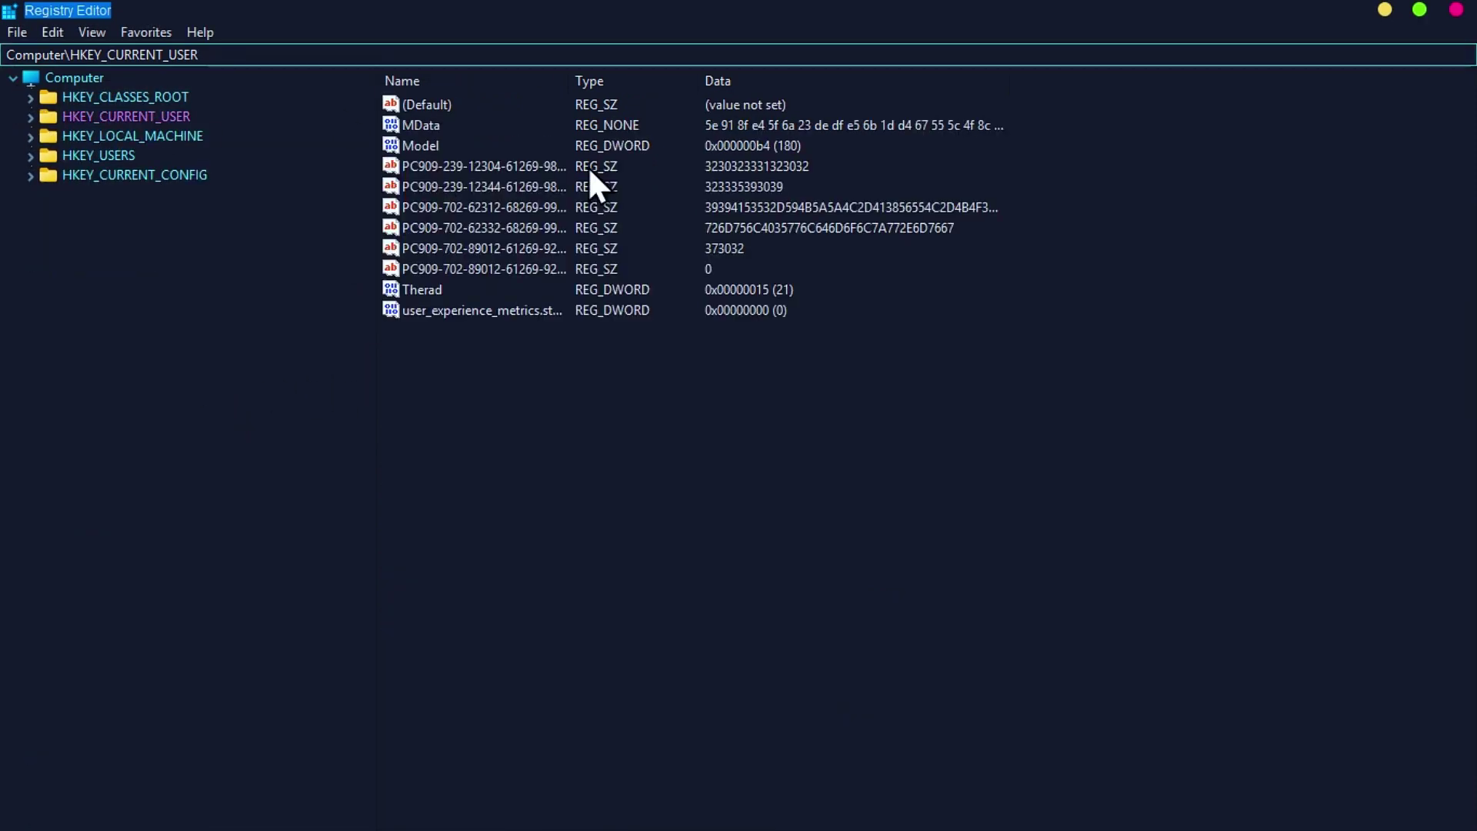
pyautogui.click(1458, 9)
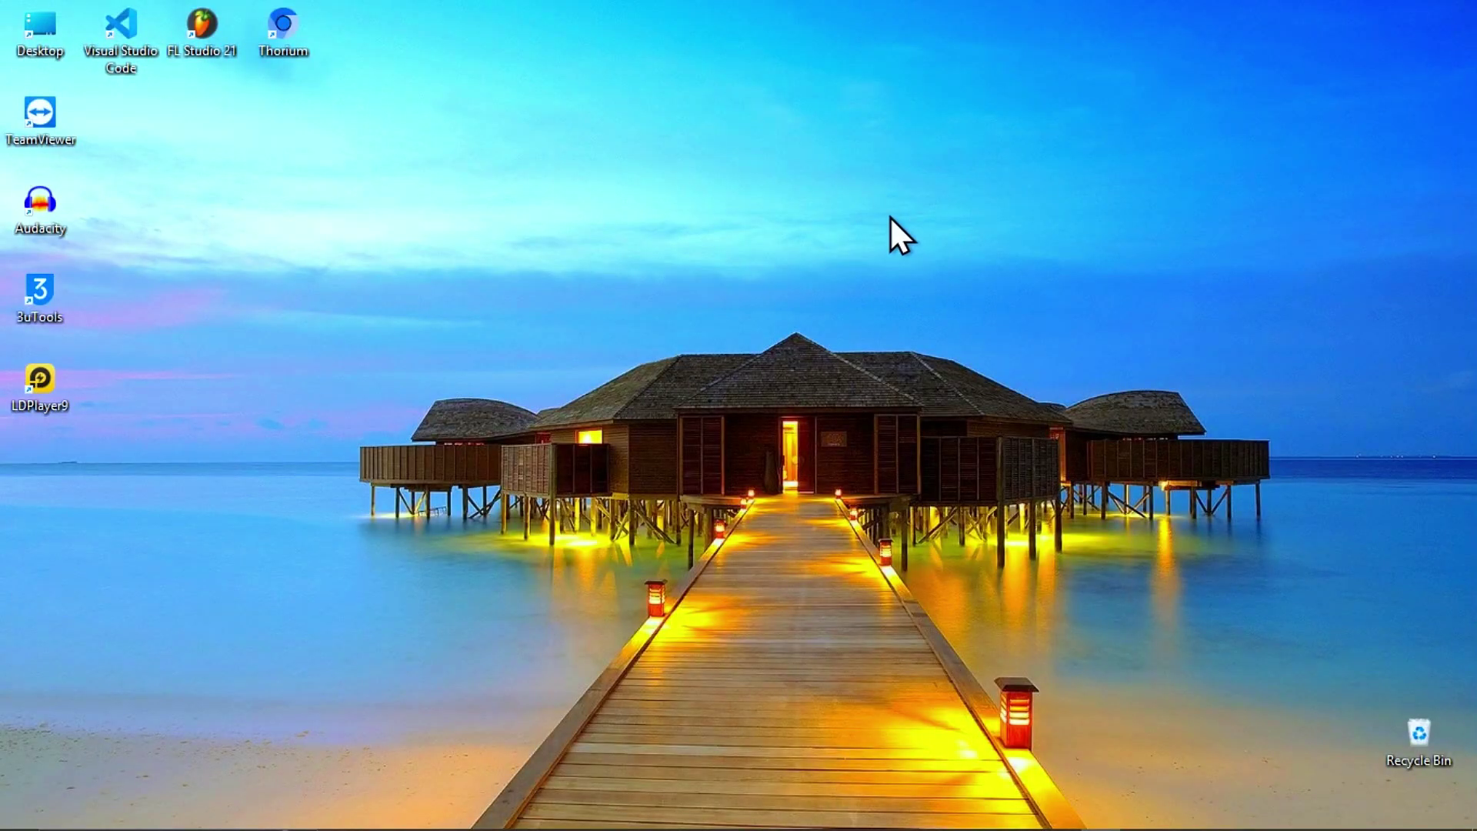
pyautogui.rightClick(793, 235)
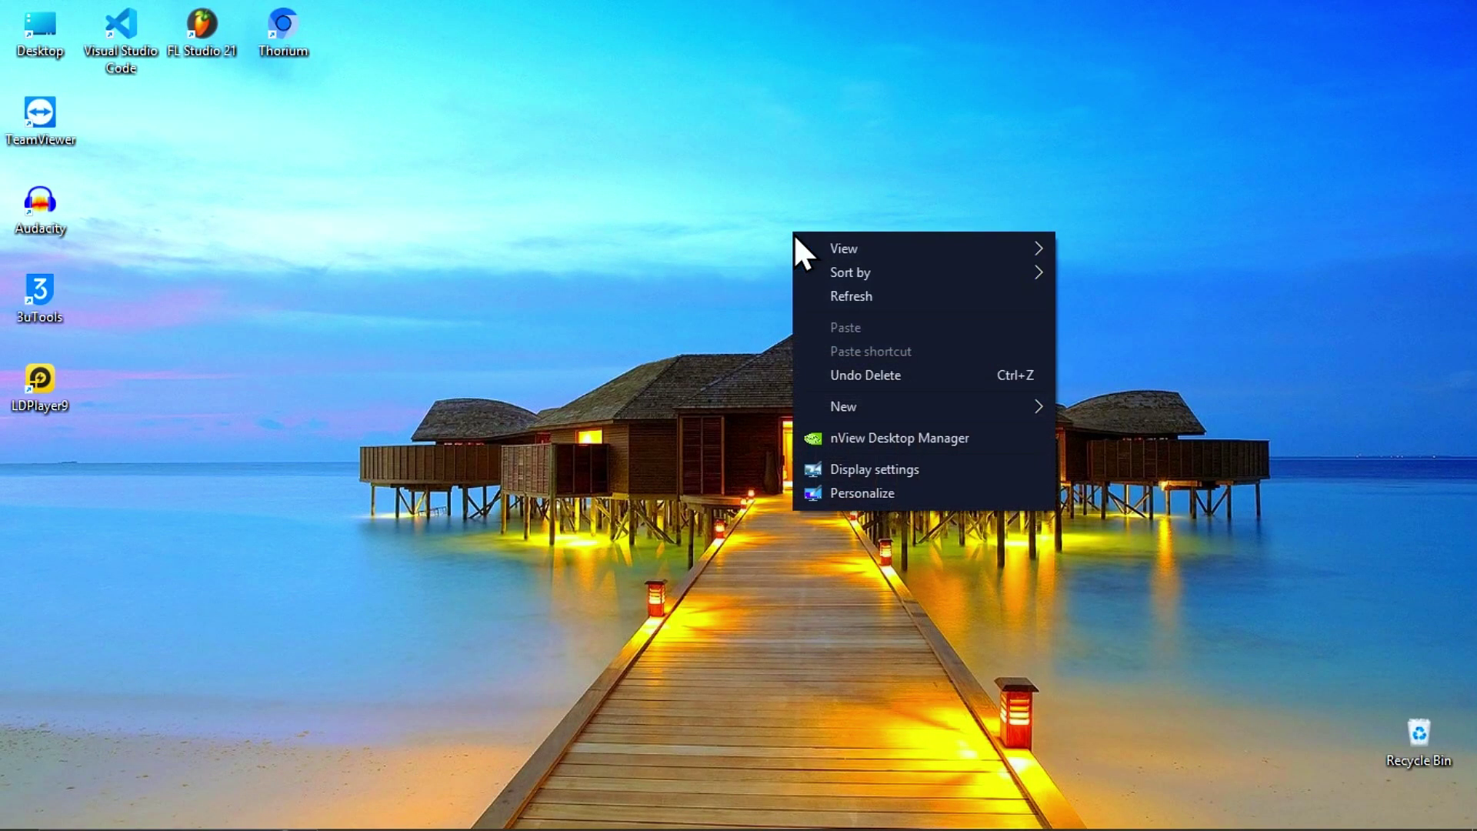
pyautogui.click(821, 291)
pyautogui.rightClick(718, 165)
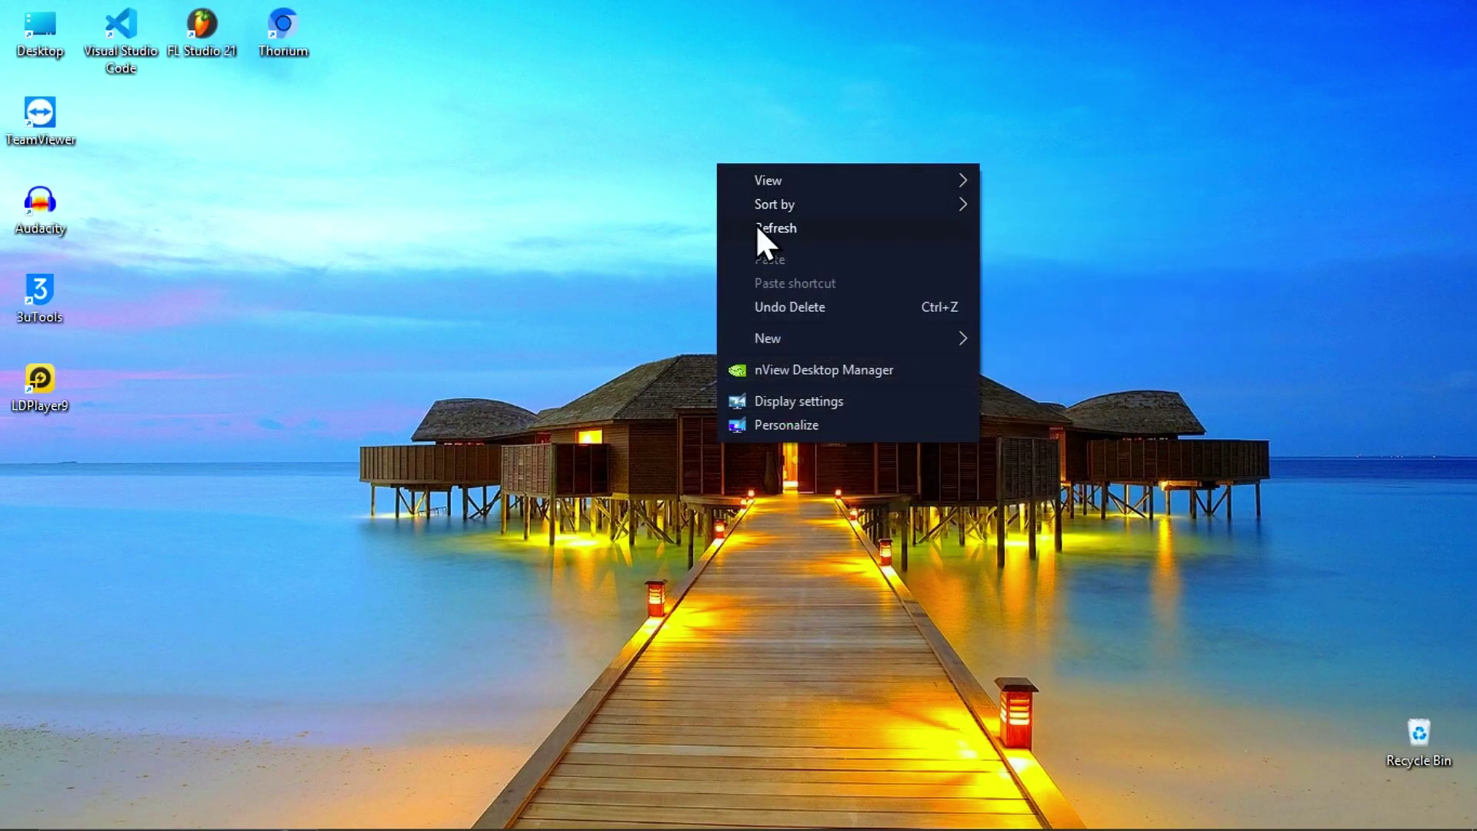
pyautogui.click(755, 223)
pyautogui.rightClick(738, 171)
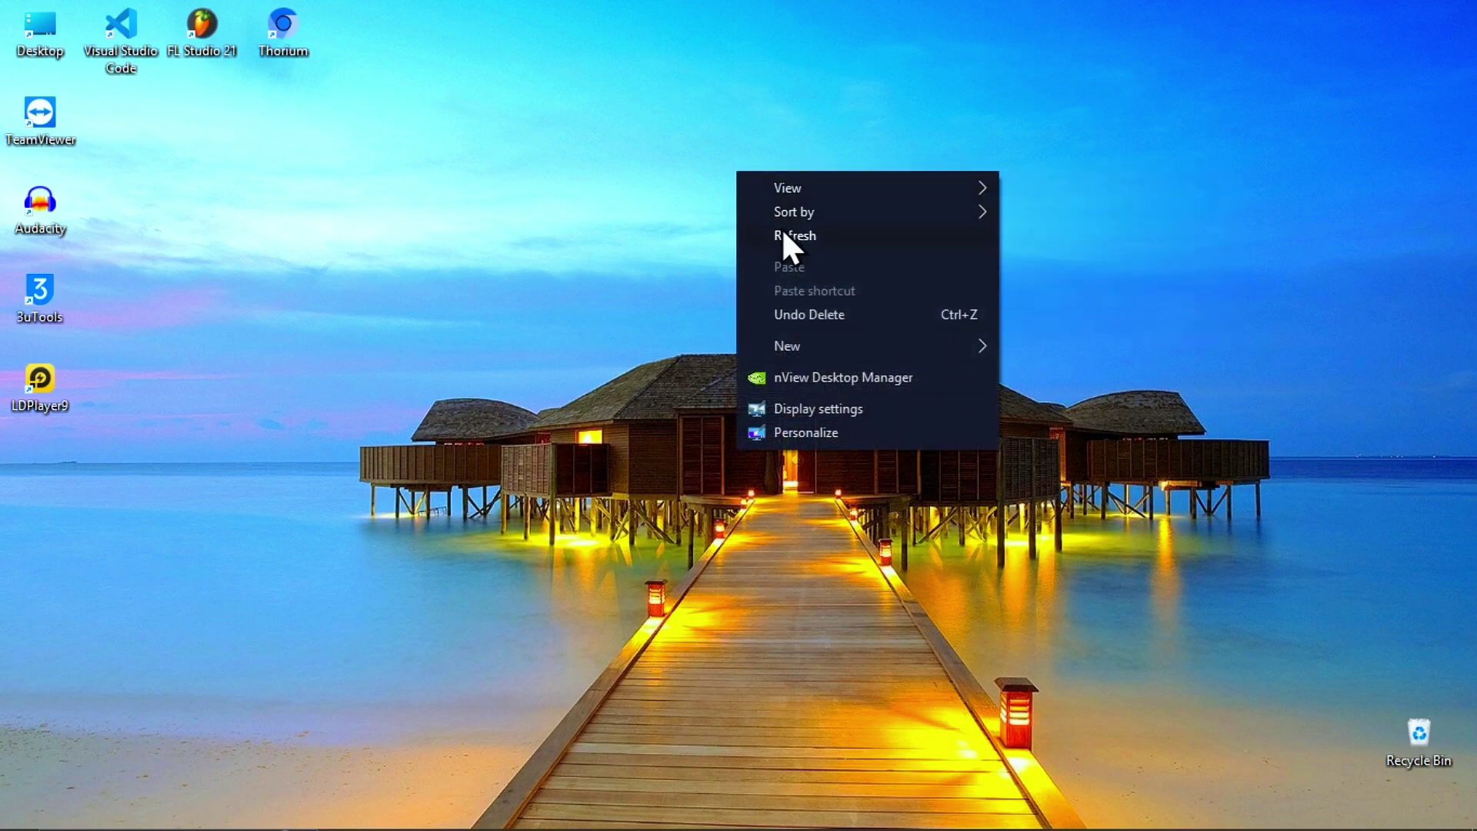
pyautogui.click(781, 228)
# - Repeat the desktop Refresh several more times to confirm the context menu now appears instantly
pyautogui.rightClick(745, 176)
pyautogui.click(778, 234)
pyautogui.rightClick(745, 172)
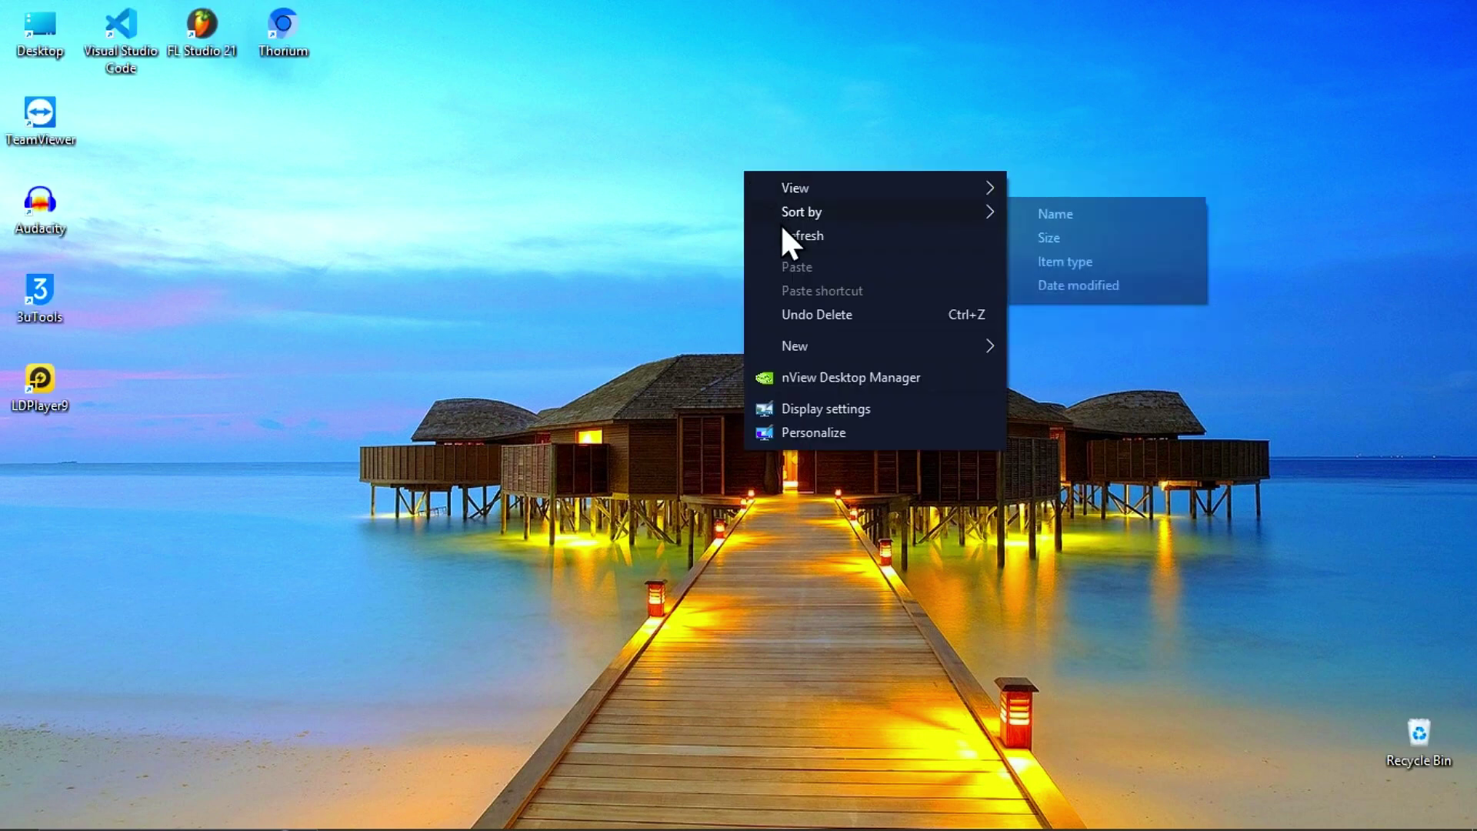
pyautogui.click(781, 232)
pyautogui.rightClick(744, 173)
pyautogui.click(781, 231)
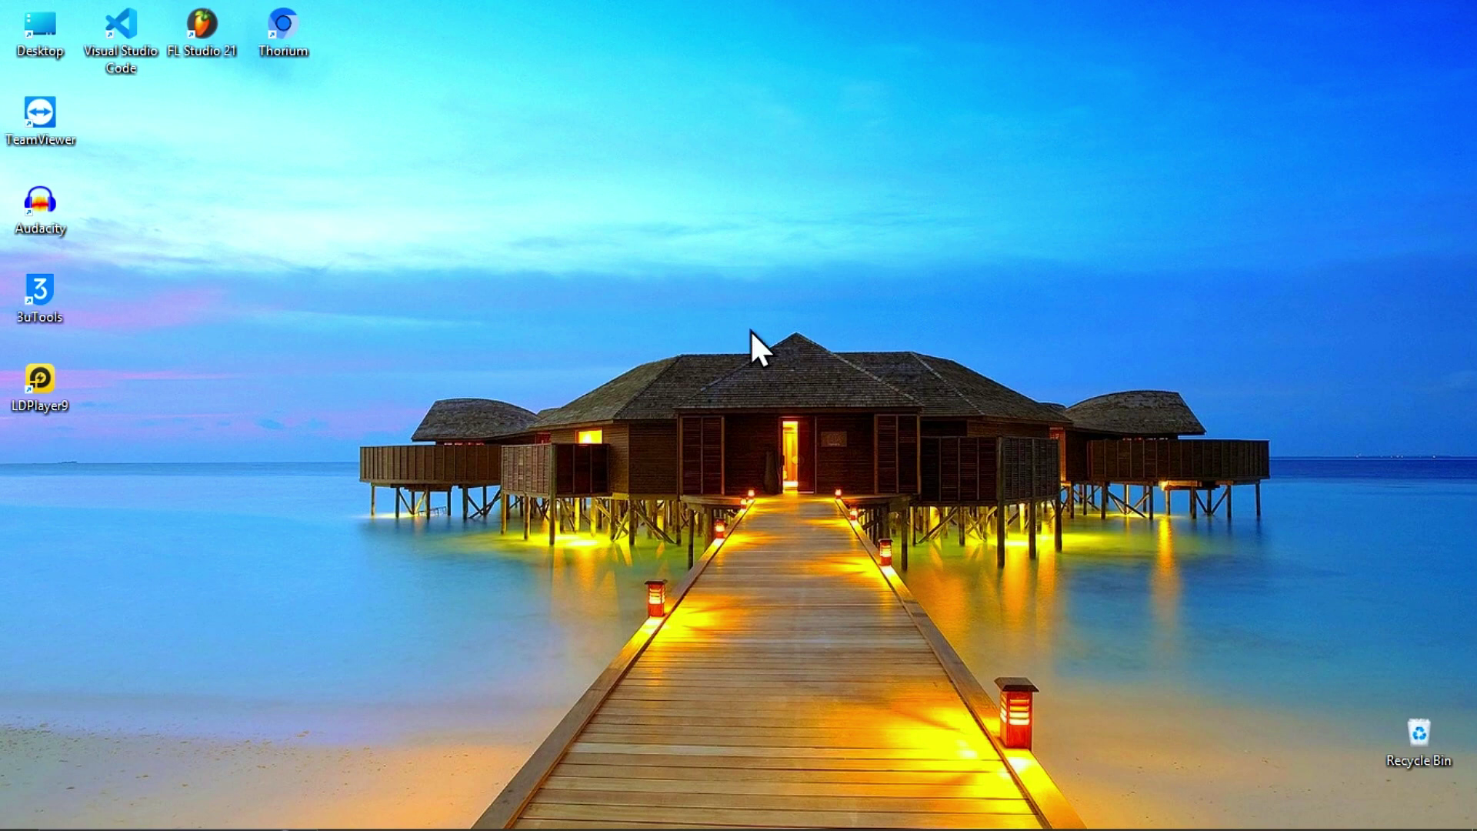
pyautogui.rightClick(689, 210)
pyautogui.click(765, 274)
pyautogui.rightClick(736, 182)
pyautogui.click(793, 249)
pyautogui.moveTo(31, 827)
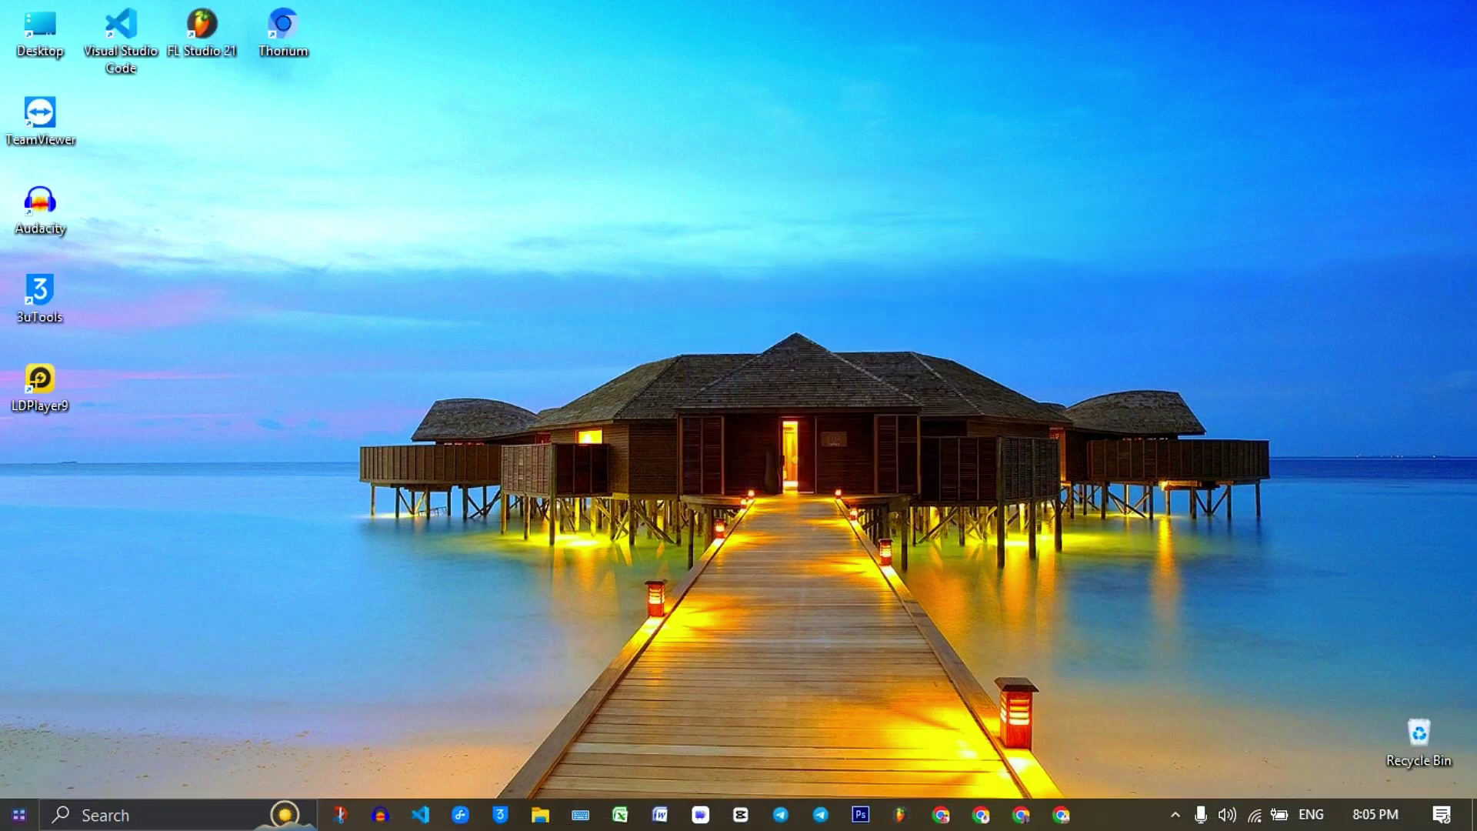
pyautogui.click(23, 818)
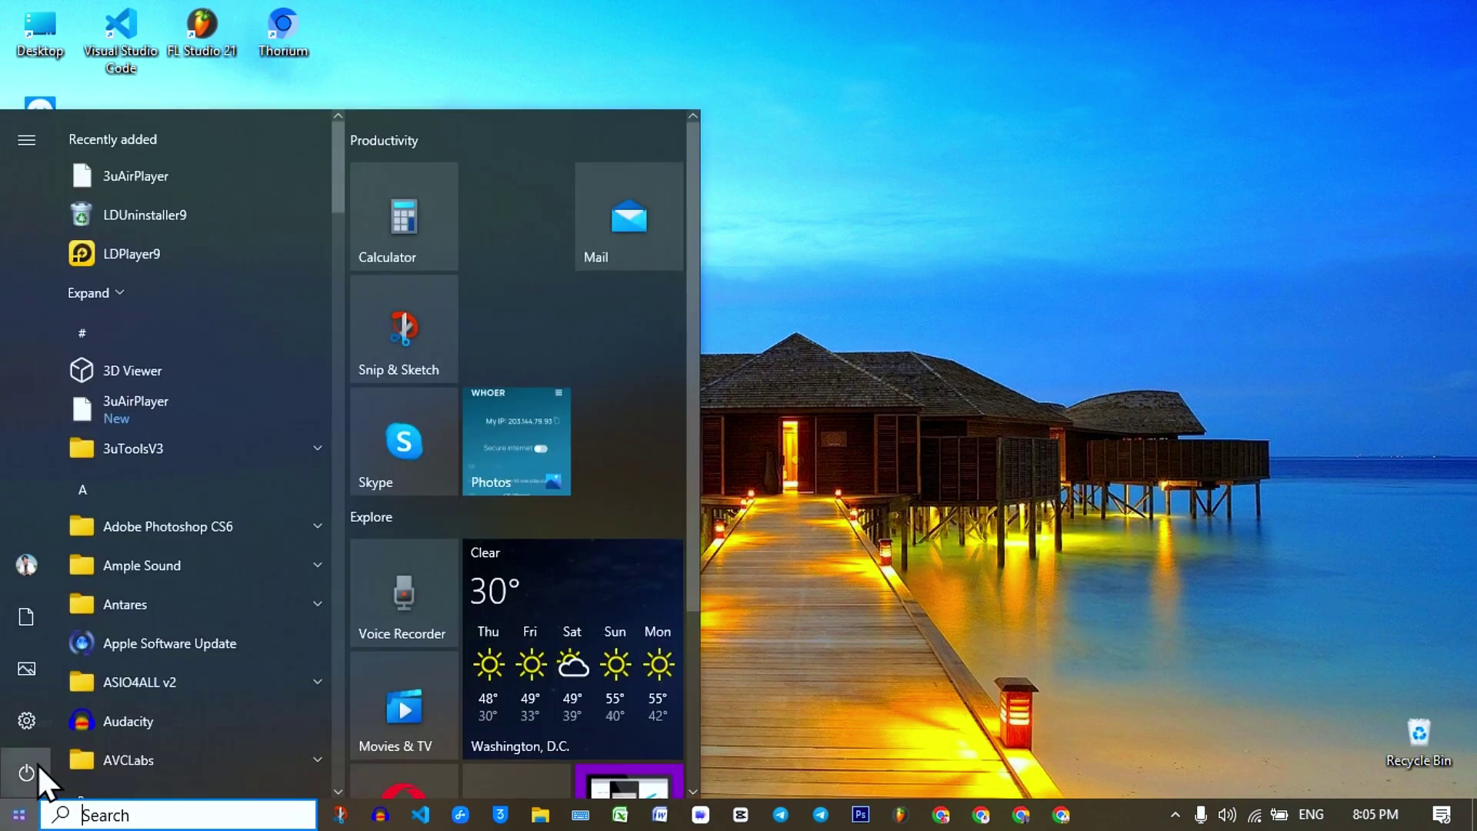
pyautogui.click(30, 775)
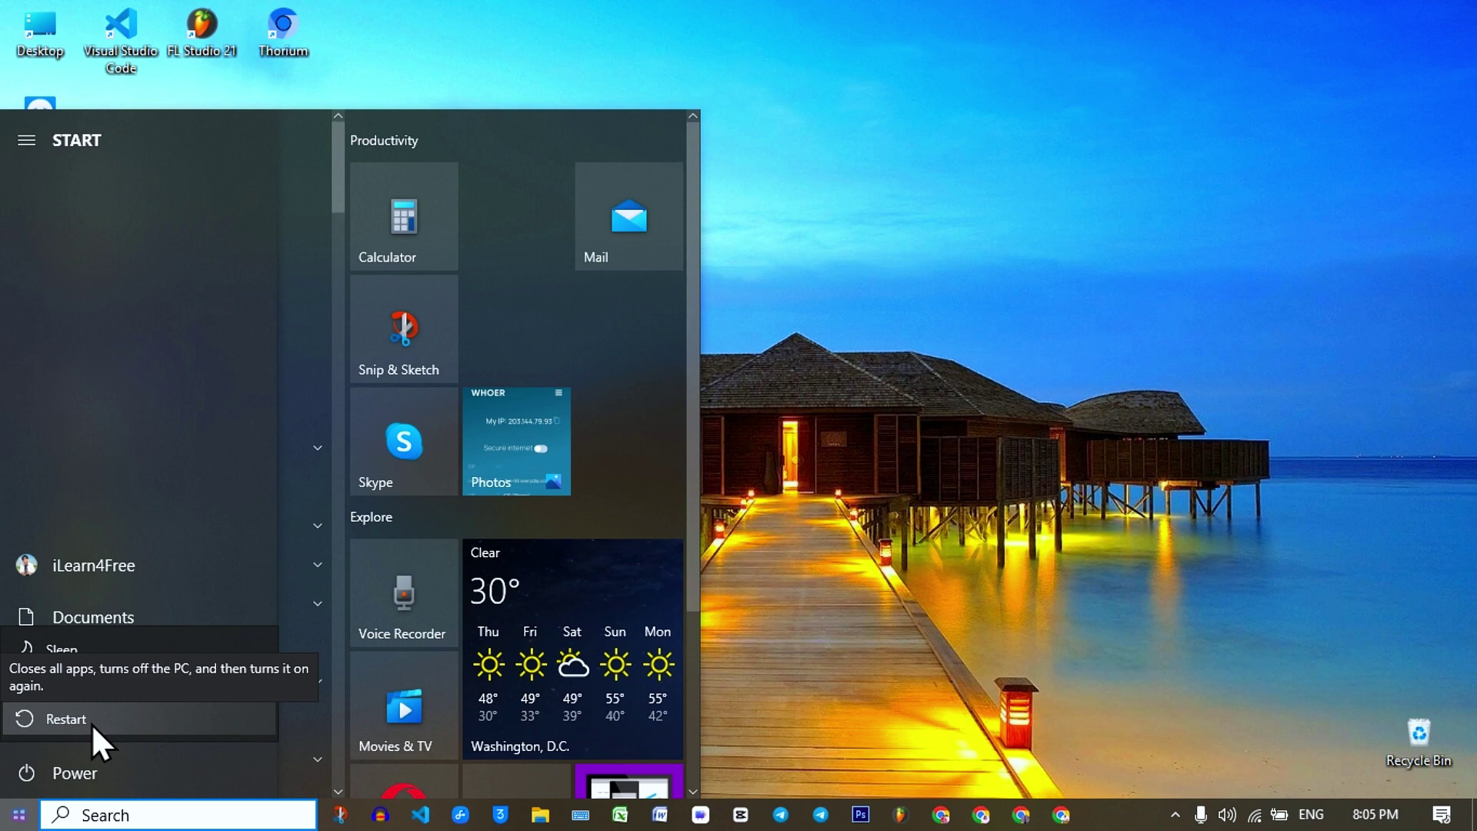
pyautogui.press('Escape')
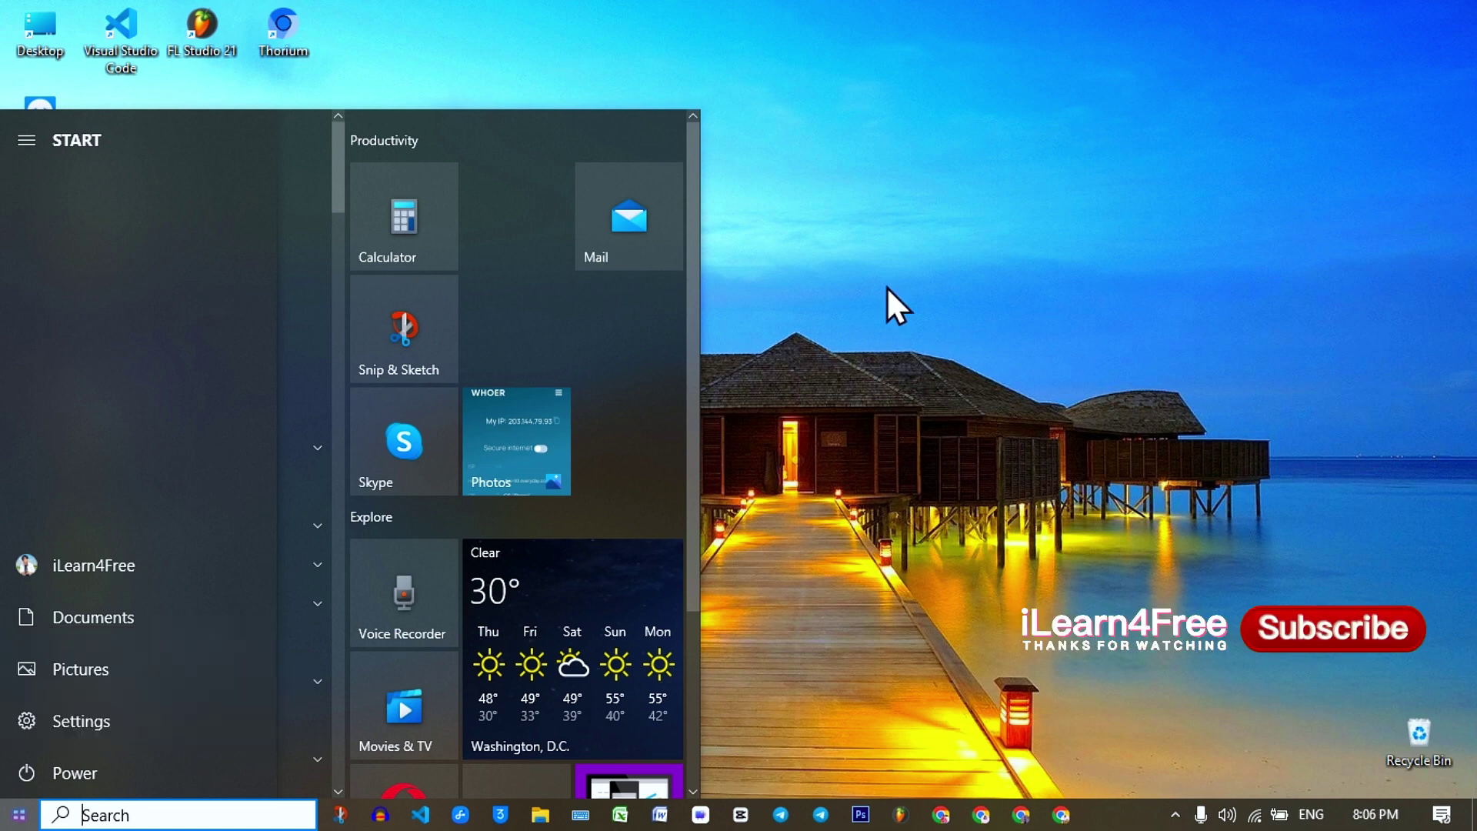
pyautogui.click(808, 193)
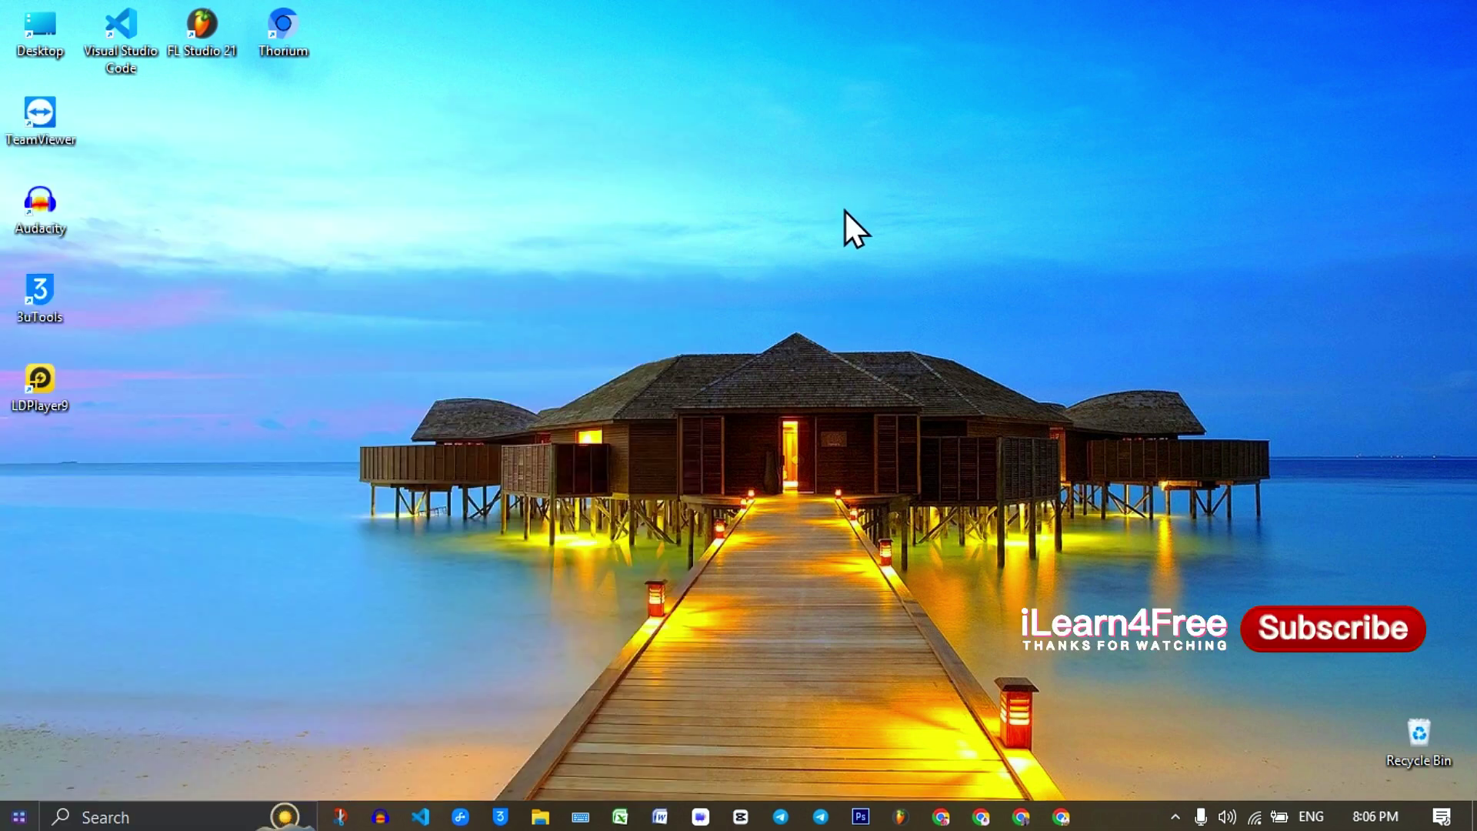
pyautogui.rightClick(757, 197)
pyautogui.click(808, 260)
pyautogui.rightClick(779, 197)
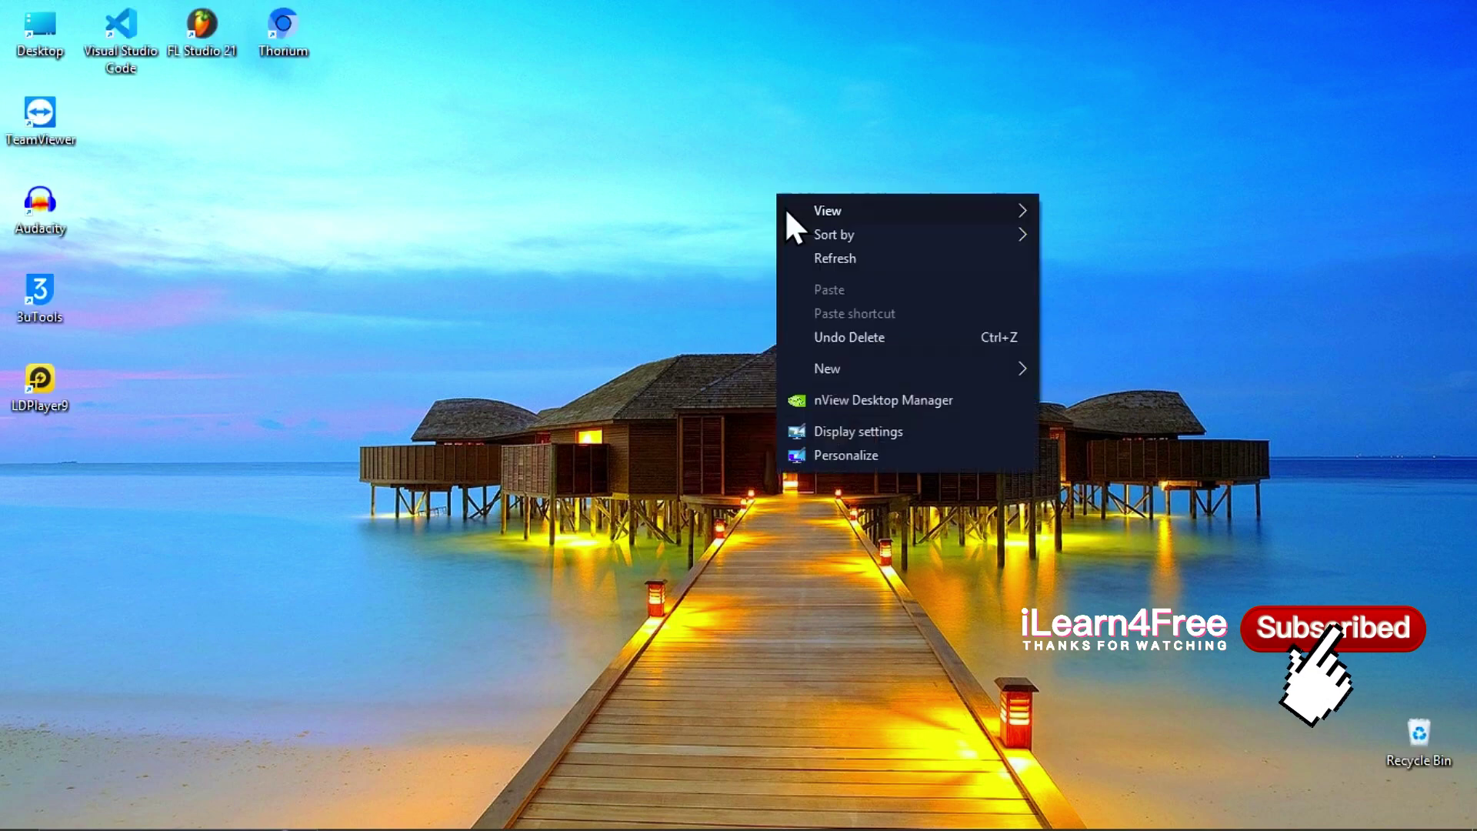
pyautogui.click(813, 255)
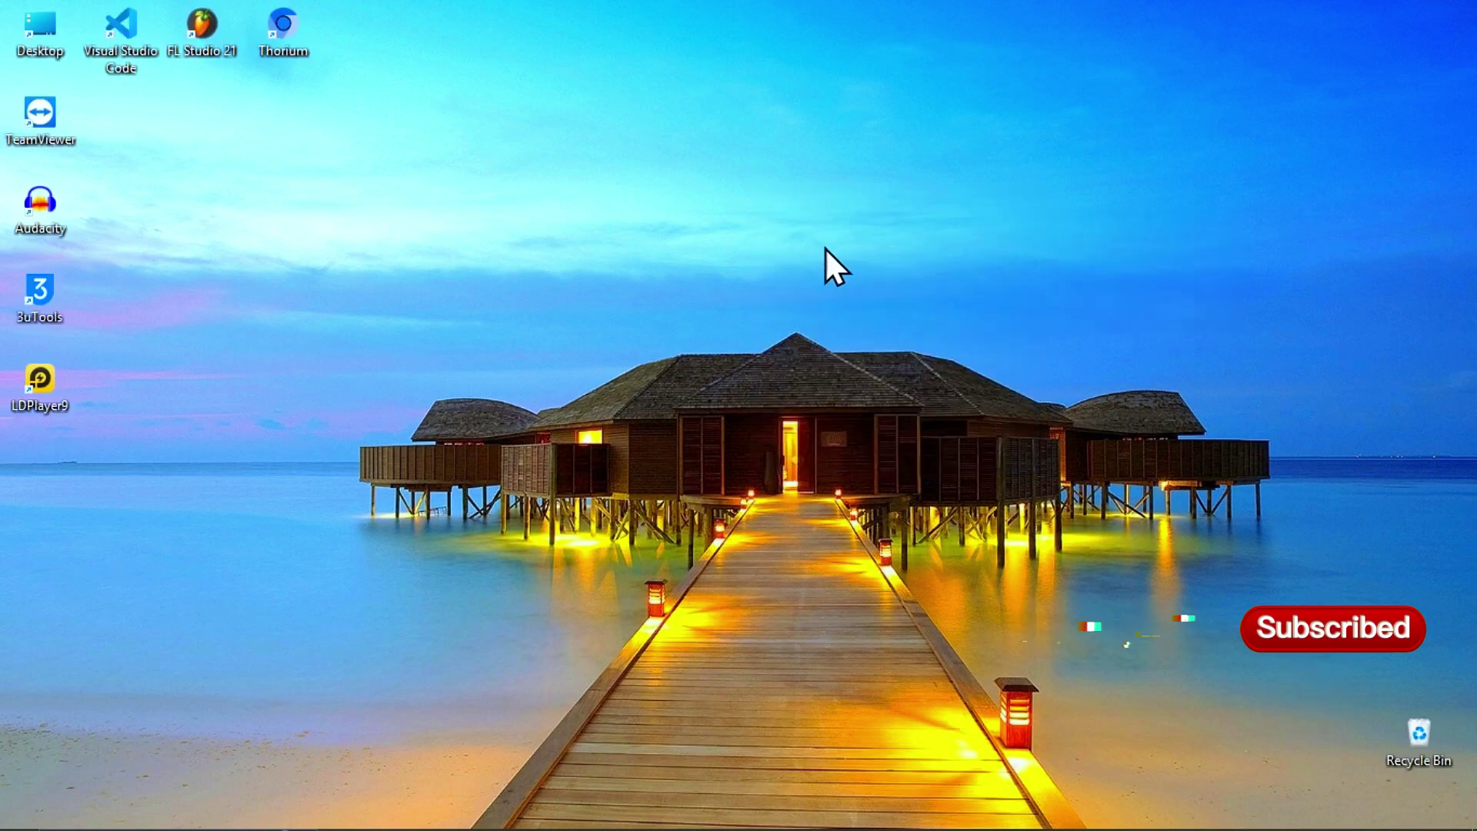